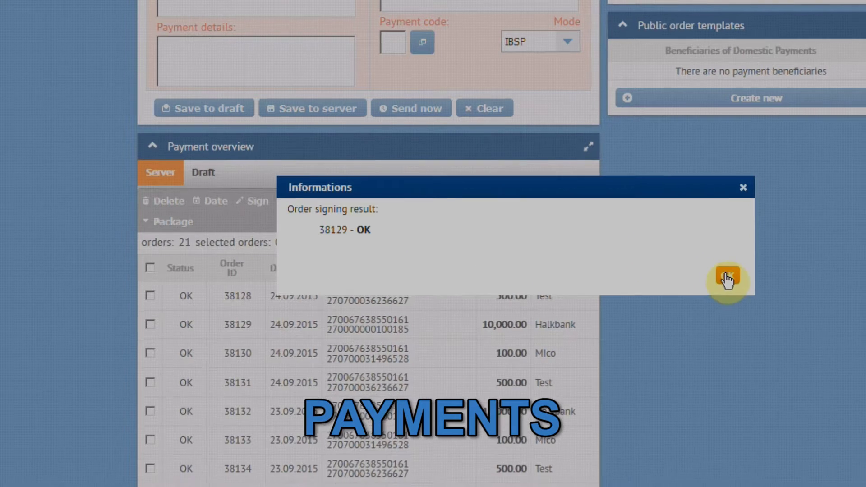
Close the signing result and copy the second-to-last 8,000.00 Halkbank order in the server payment list.
left_click(727, 278)
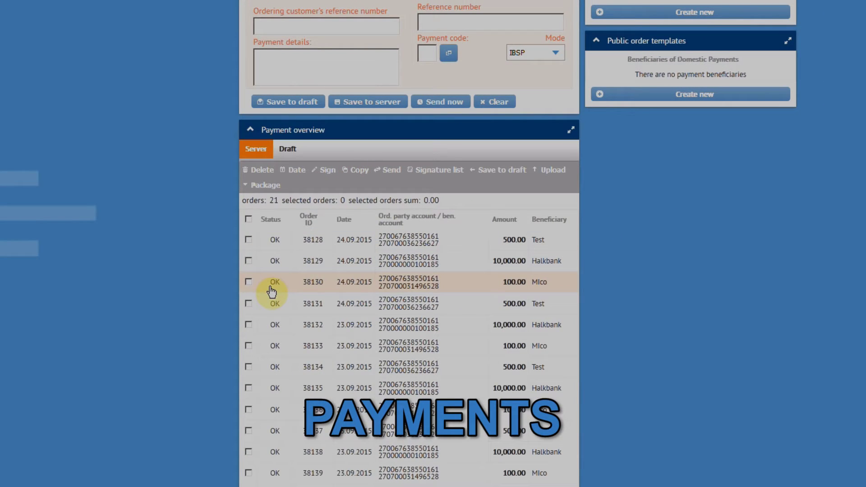
scroll(271, 291, "down", 4)
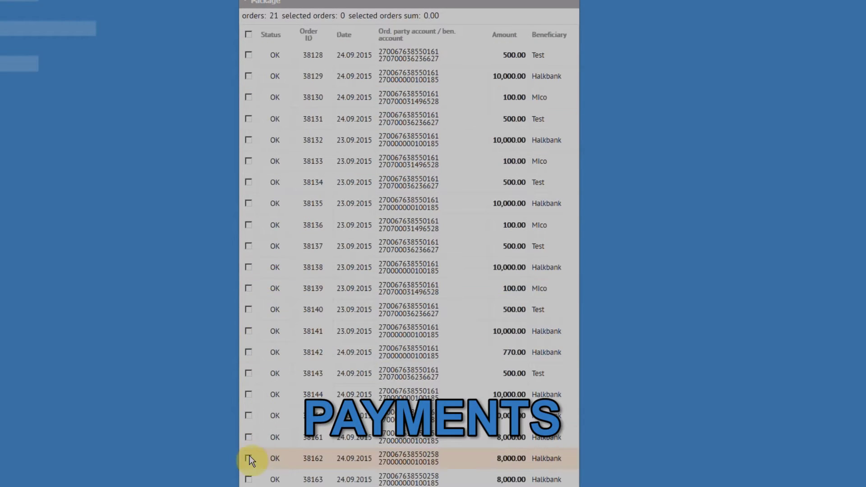
left_click(249, 458)
scroll(383, 112, "up", 2)
left_click(364, 57)
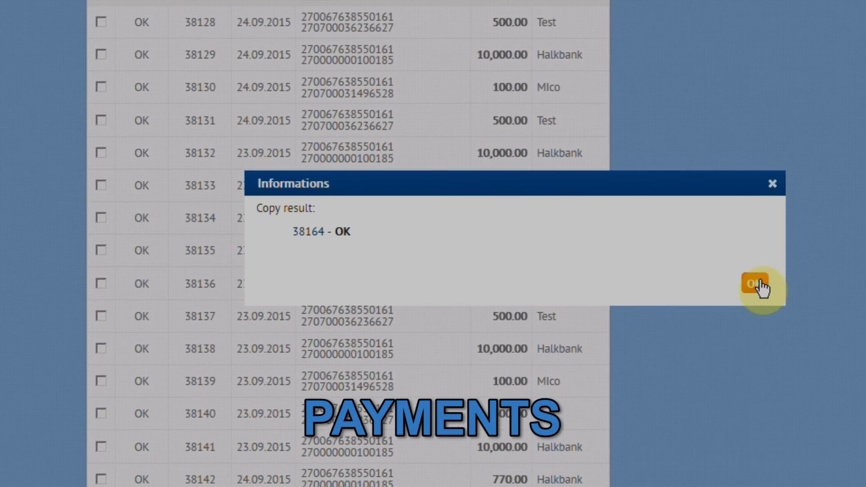
left_click(760, 286)
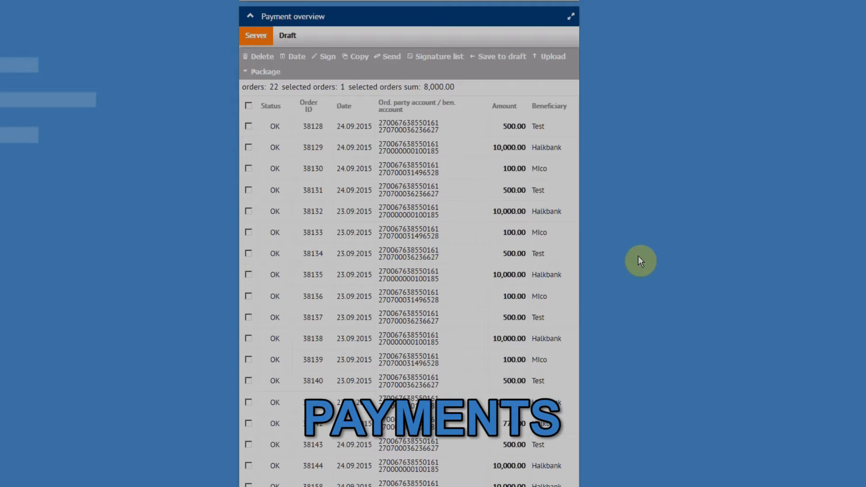
Try to send the selected 8,000.00 Halkbank payment order, and save the same order to draft.
left_click(391, 56)
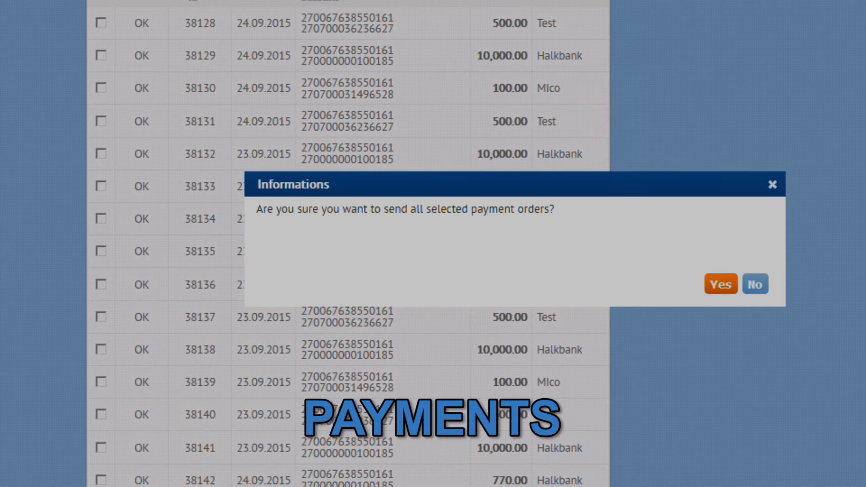
left_click(715, 291)
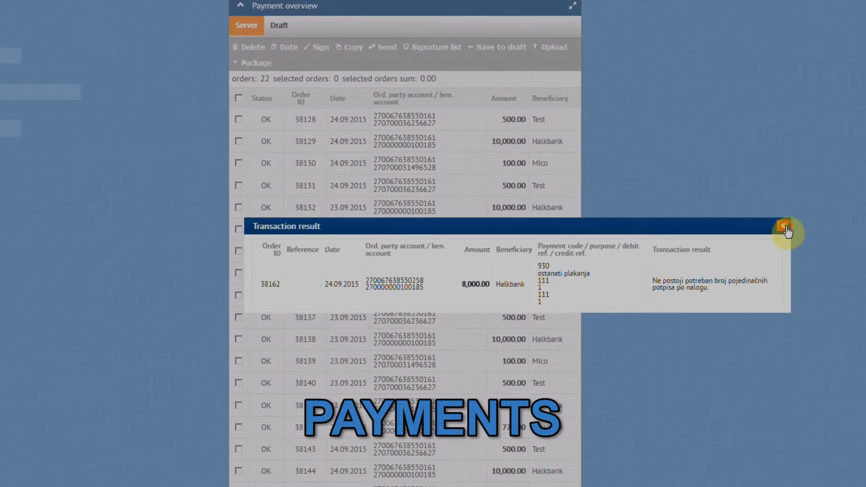
left_click(782, 232)
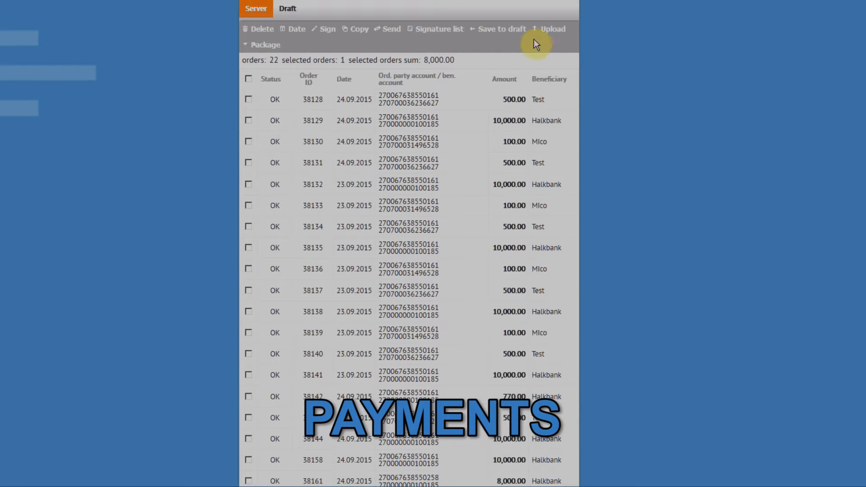
left_click(508, 30)
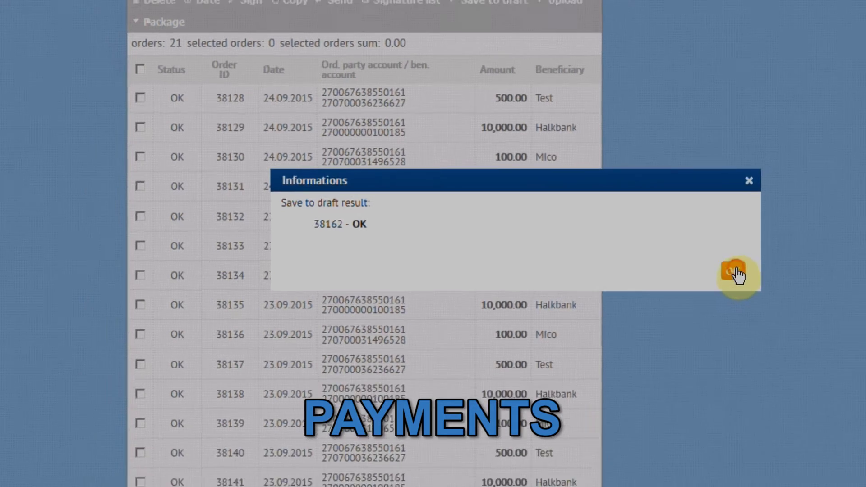
left_click(755, 289)
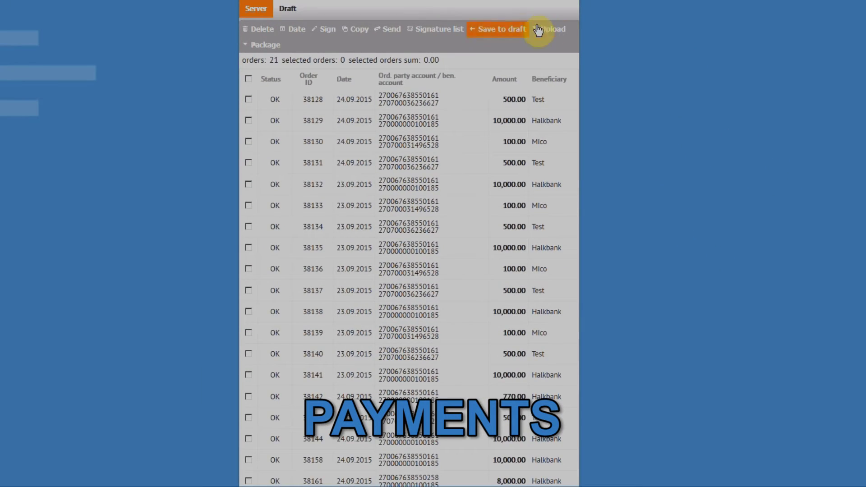
Upload the order file тест1112.txt from the Desktop for the preselected account, allowing the security applet to access the disk.
left_click(552, 29)
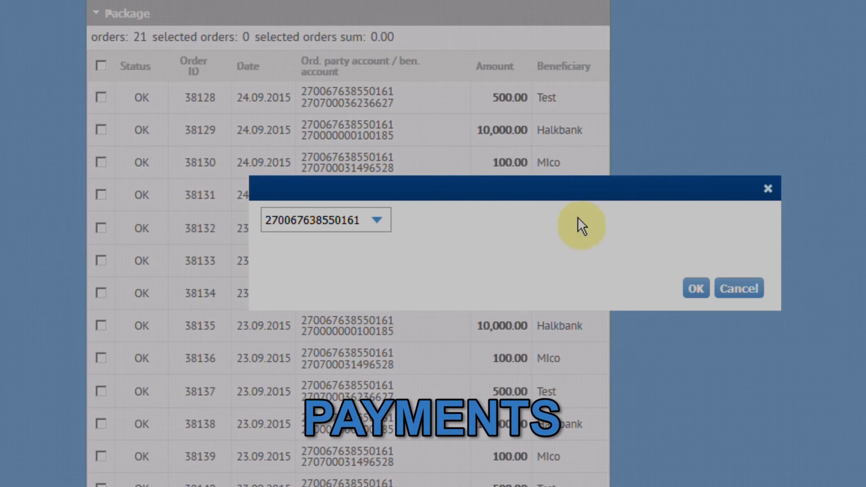
left_click(695, 291)
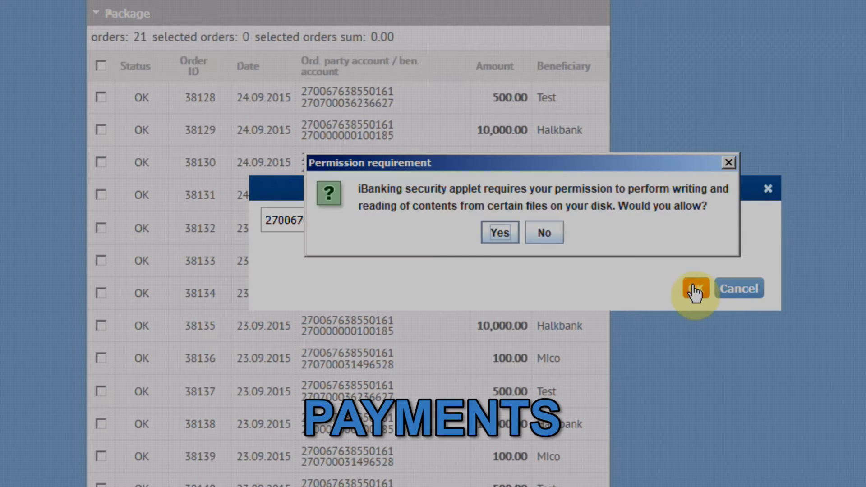
left_click(500, 232)
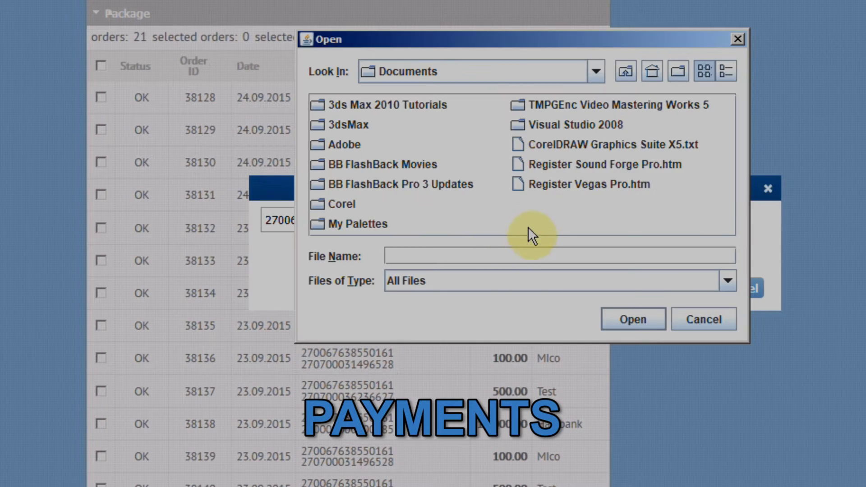
left_click(594, 71)
left_click(586, 91)
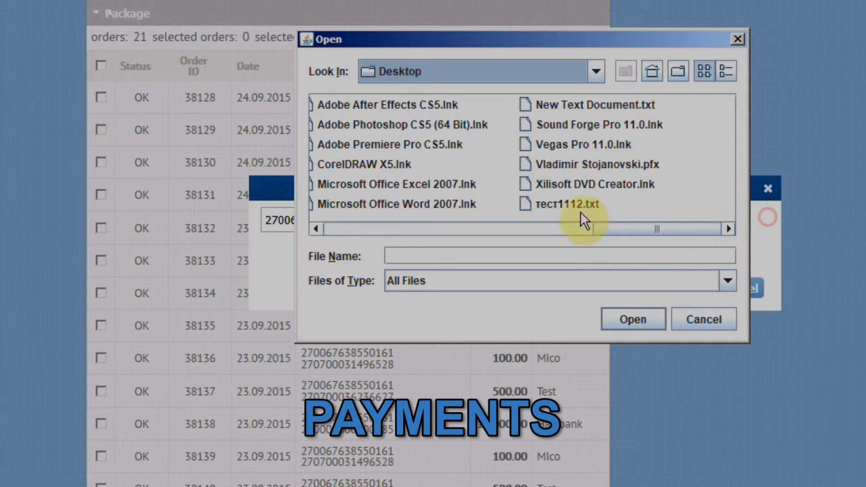
left_click(568, 204)
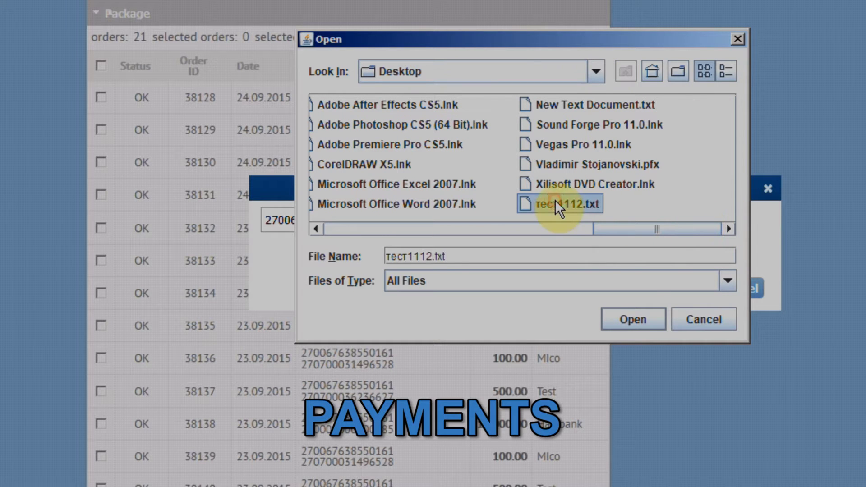
left_click(634, 316)
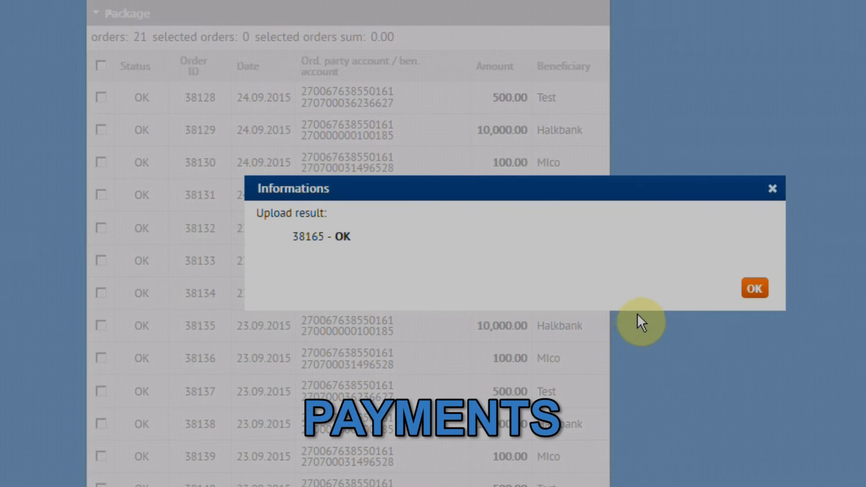
left_click(744, 280)
Select the uploaded 8,000.00 Halkbank order dated 22.09.2015 and review its details in the order form.
scroll(740, 280, "down", 2)
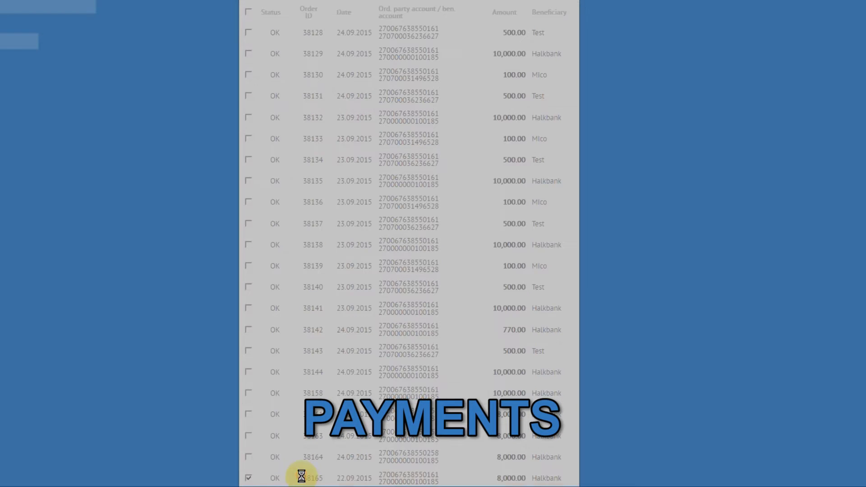
scroll(311, 465, "up", 2)
scroll(123, 252, "up", 6)
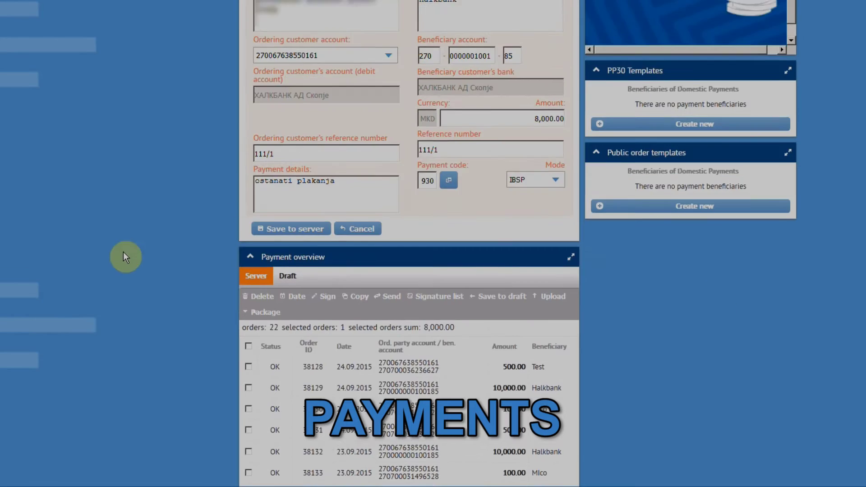
scroll(124, 250, "down", 3)
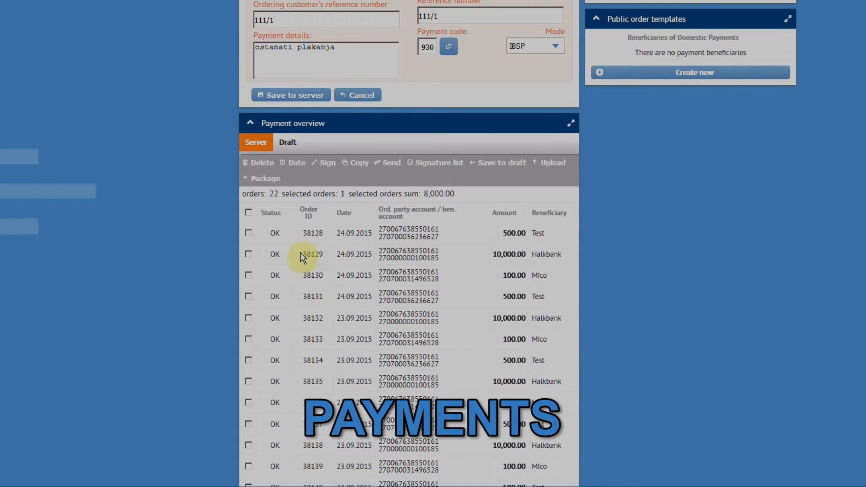
Add the uploaded order and the first two listed orders, 500.00 and 10,000.00, to a new server package.
left_click(250, 253)
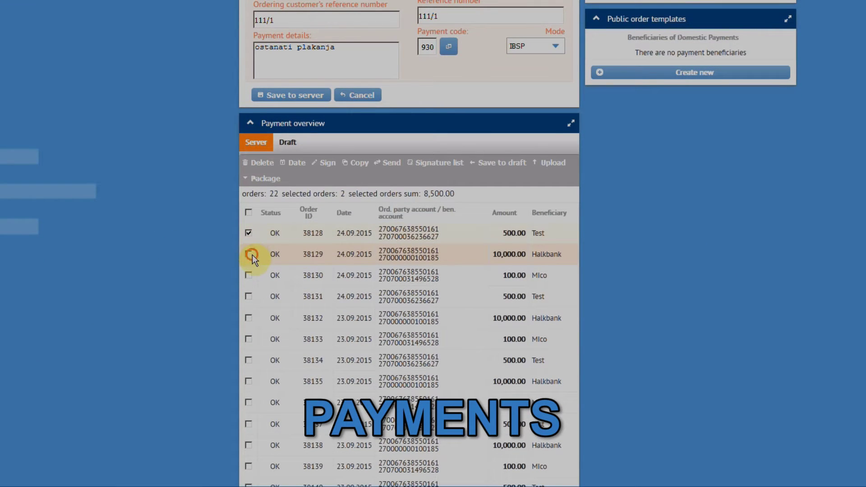
left_click(254, 181)
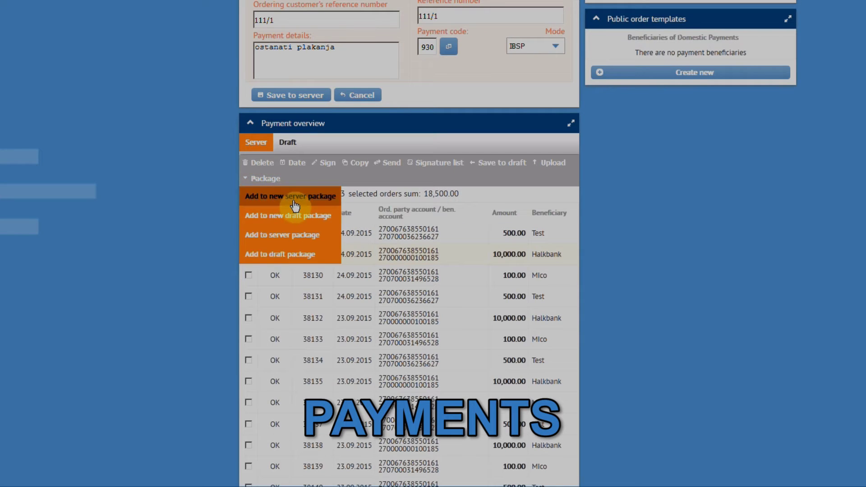
left_click(275, 198)
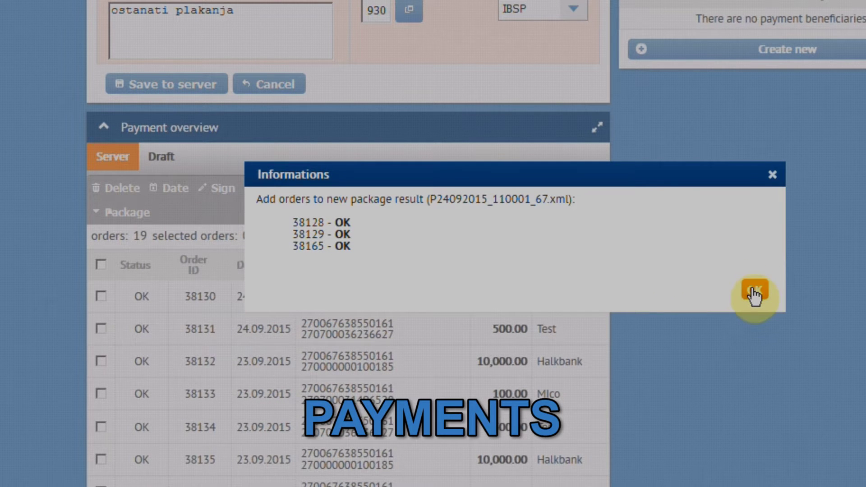
left_click(754, 293)
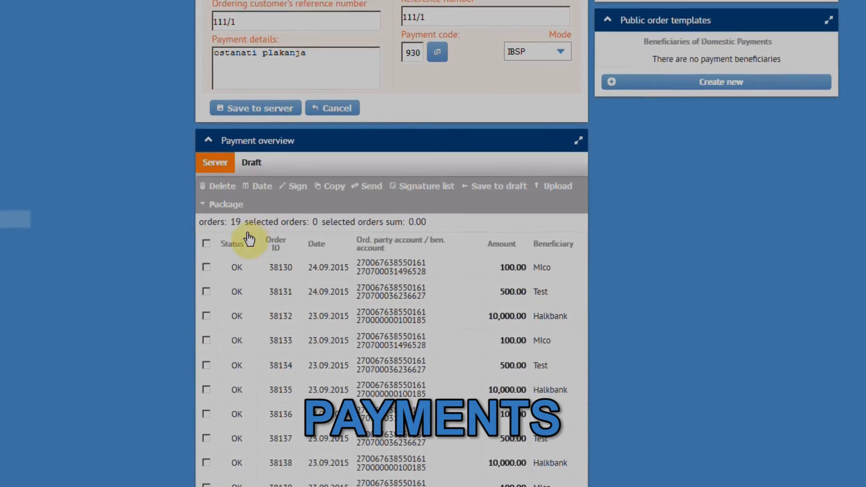
Add the first listed order of 100.00 and the third listed order of 10,000.00 to a new draft package.
left_click(207, 268)
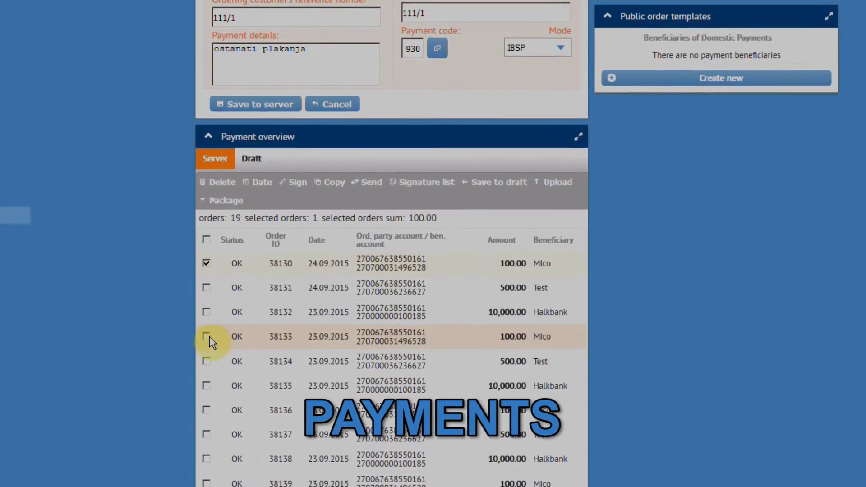
left_click(206, 309)
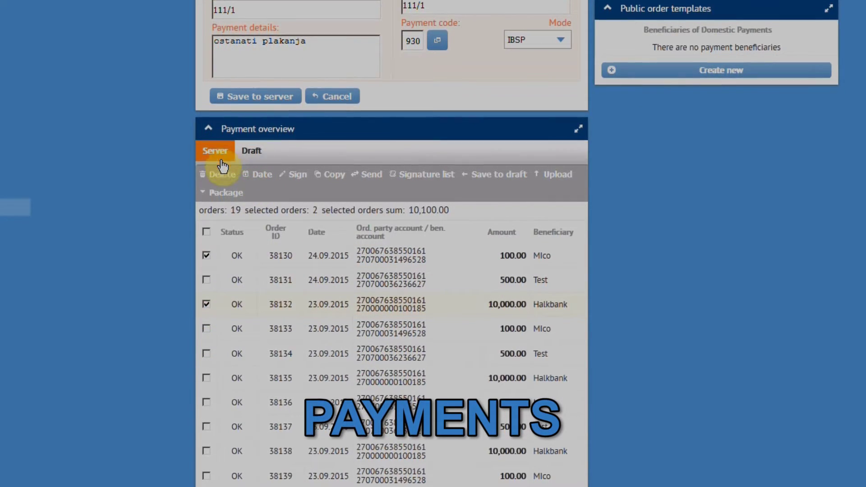
left_click(208, 199)
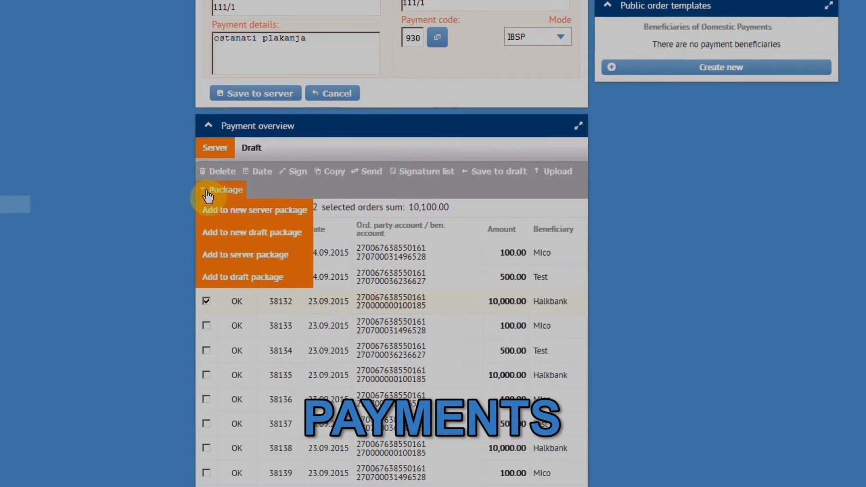
left_click(237, 233)
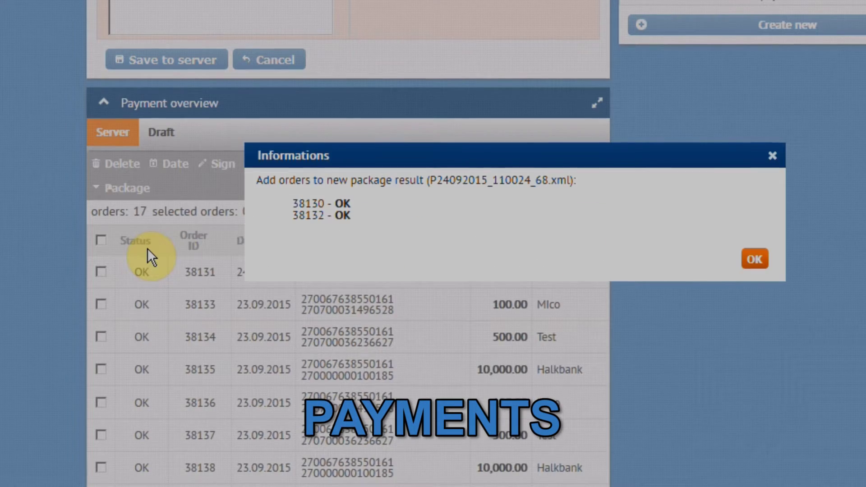
left_click(758, 263)
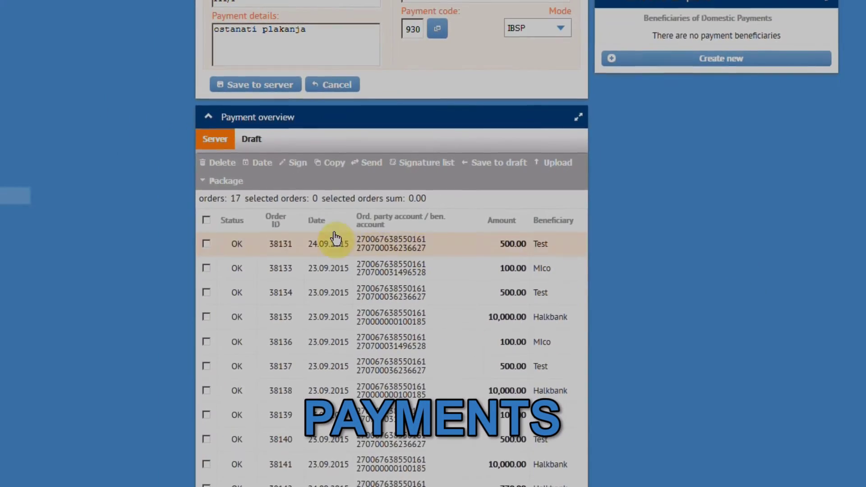
Add the first three listed orders, 500.00, 100.00 and 500.00, to the existing server package P23092015_150155_65.xml.
left_click(173, 252)
left_click(206, 265)
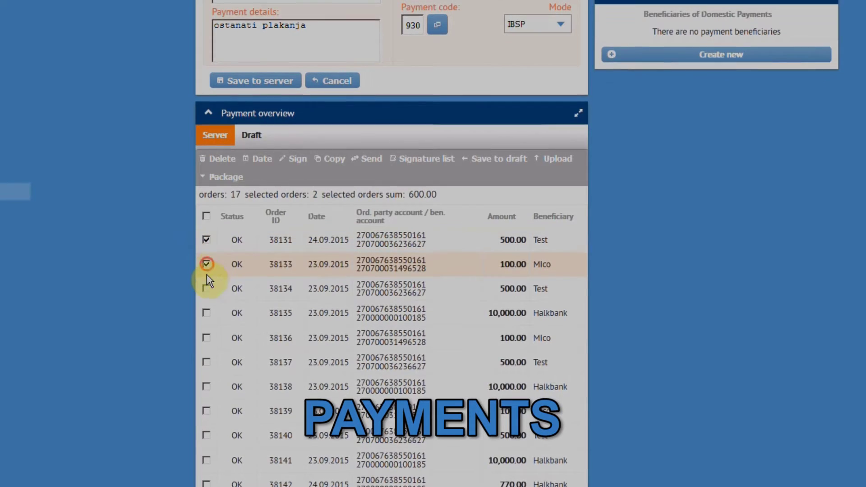
left_click(208, 288)
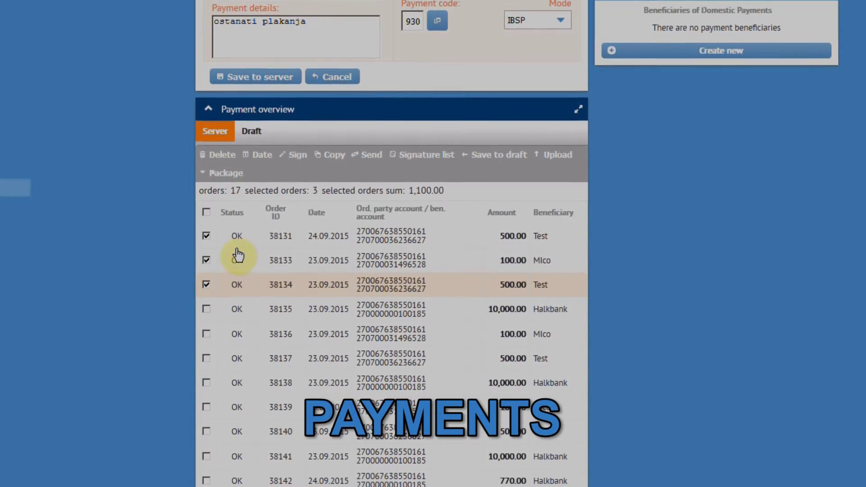
left_click(210, 173)
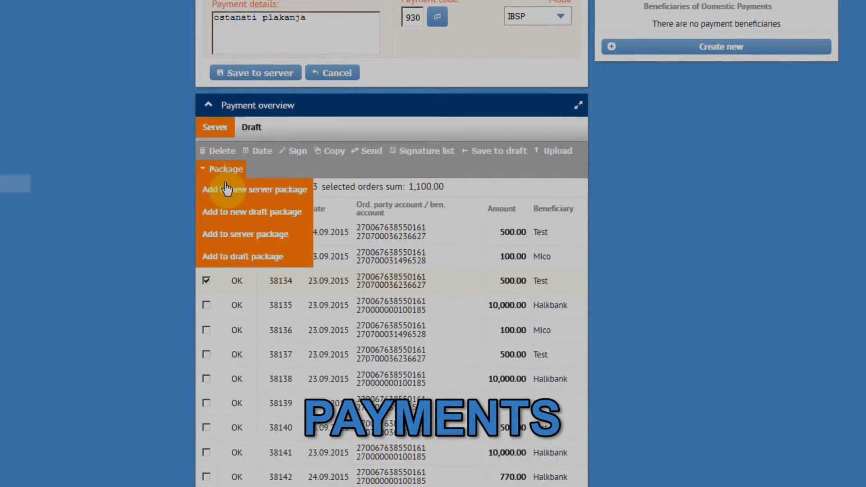
left_click(288, 235)
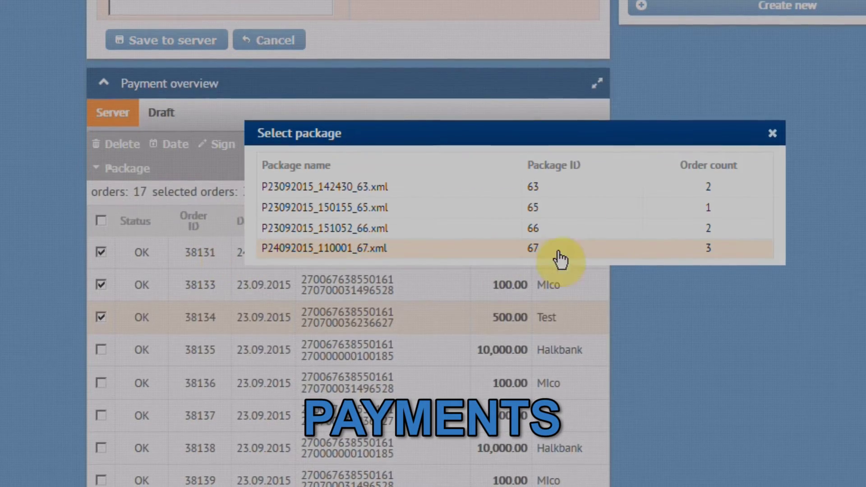
left_click(366, 204)
left_click(754, 242)
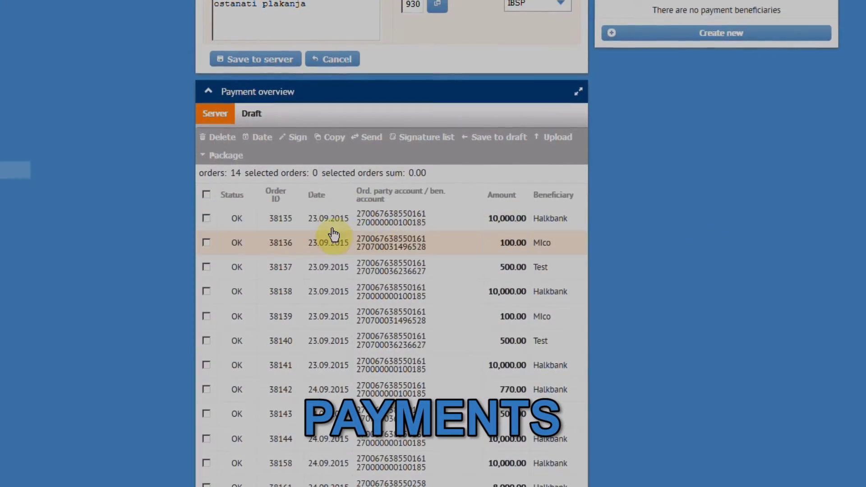
Add the first listed 10,000.00 Halkbank order to the existing draft package P24092015_110024_68.xml.
left_click(207, 219)
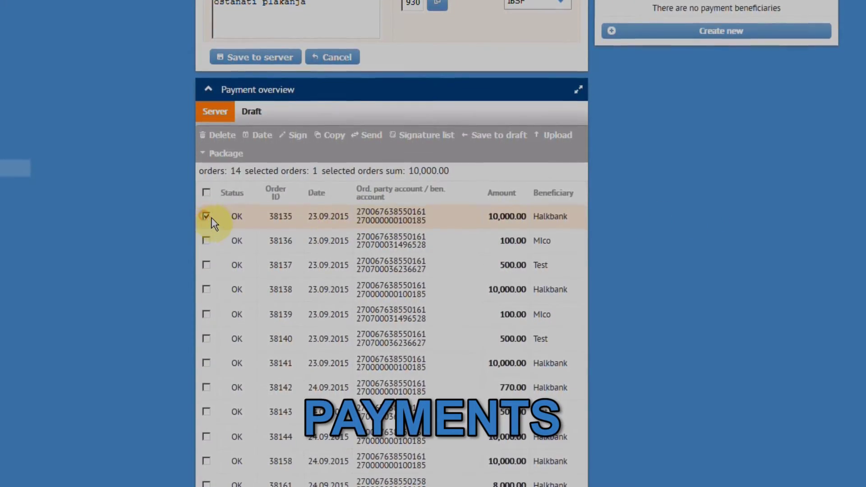
left_click(217, 156)
left_click(245, 240)
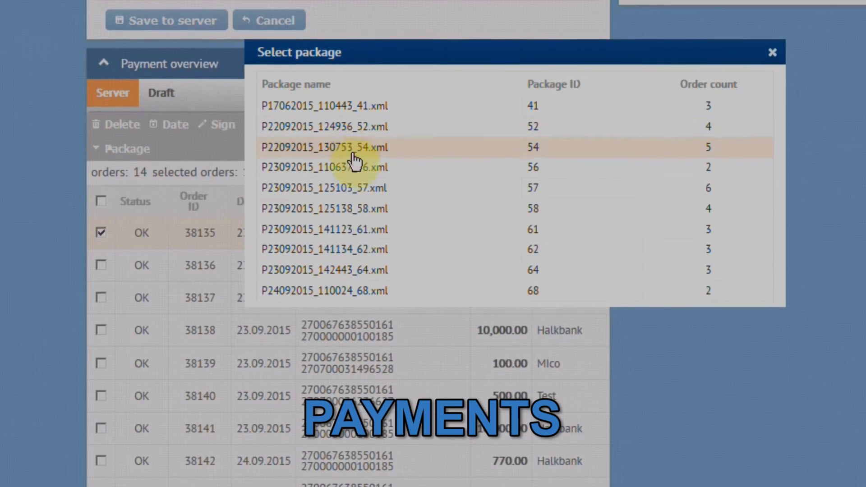
left_click(350, 291)
left_click(755, 212)
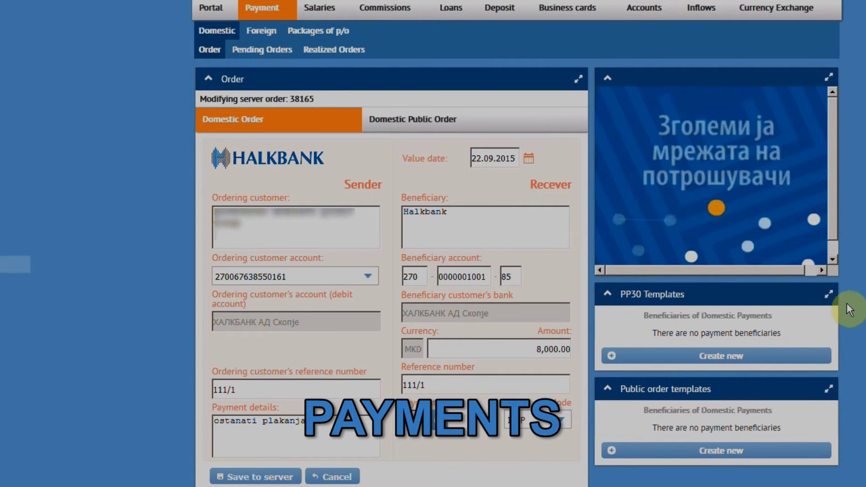
Expand the PP30 templates, open the form for a new payment beneficiary and close it without saving.
left_click(829, 295)
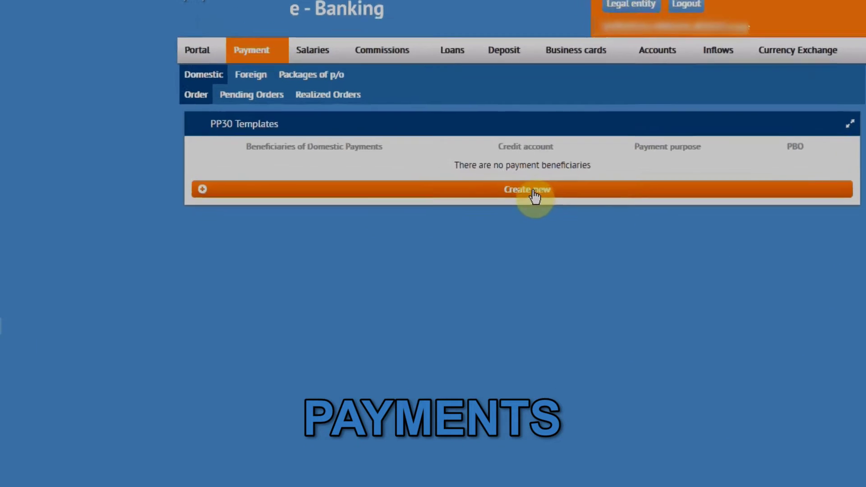
left_click(534, 191)
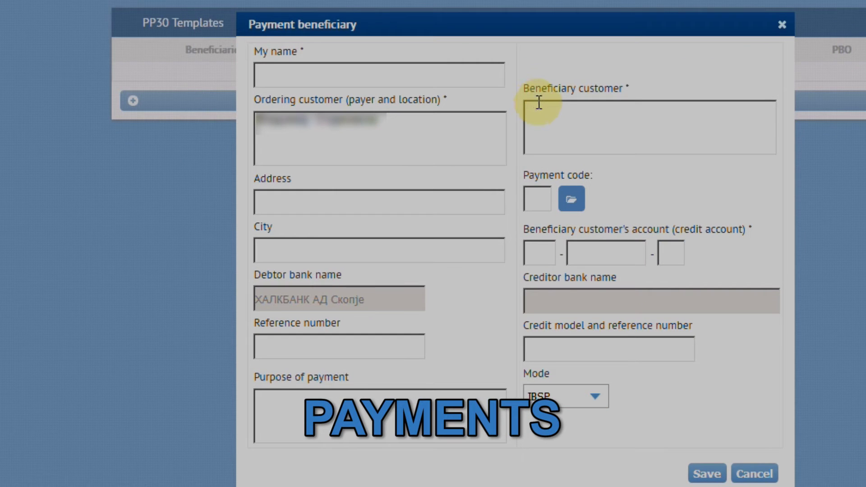
left_click(782, 24)
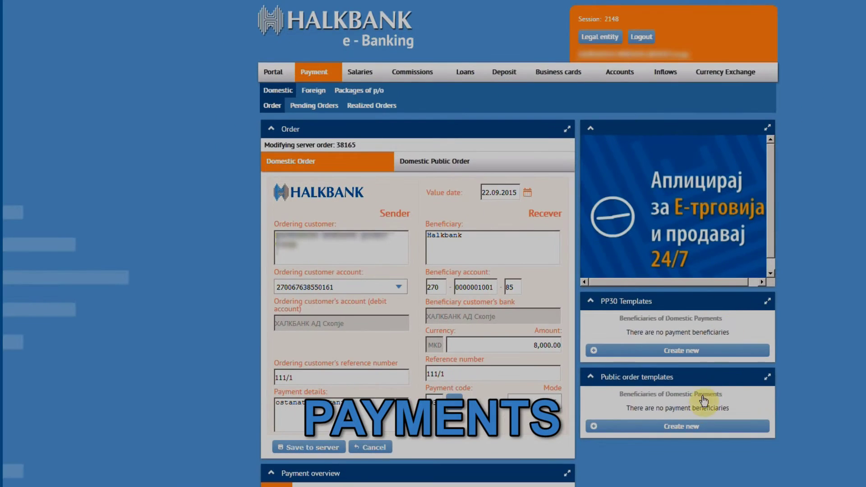
Expand the public order templates, view the new beneficiary form, close it unsaved and return to the order page.
left_click(766, 377)
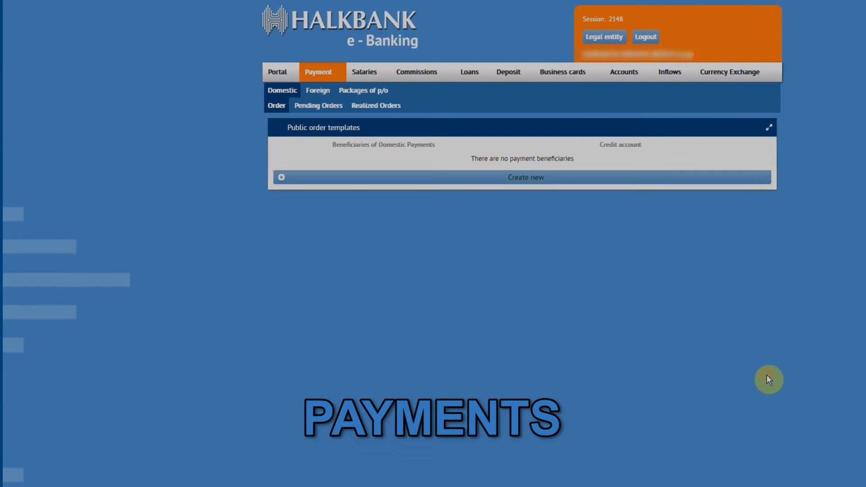
left_click(532, 179)
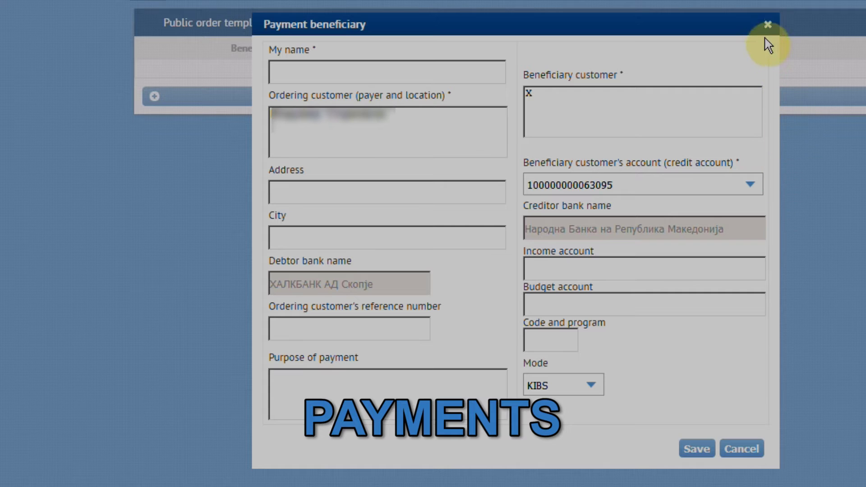
left_click(769, 25)
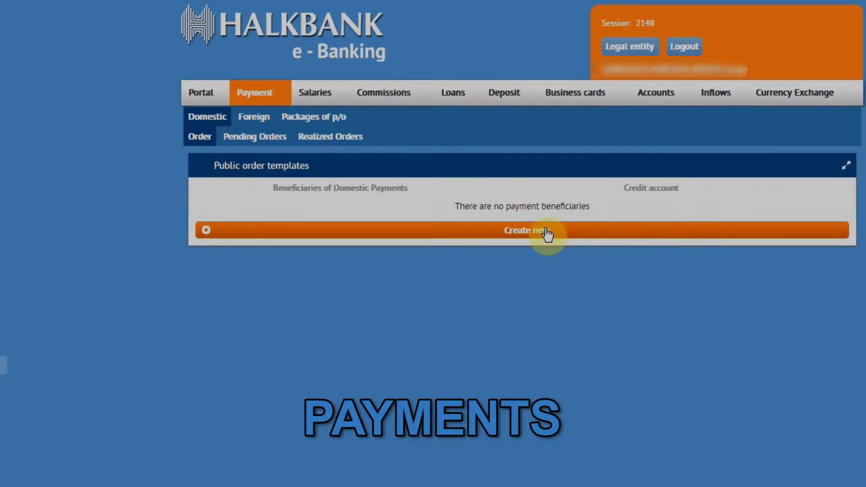
left_click(848, 168)
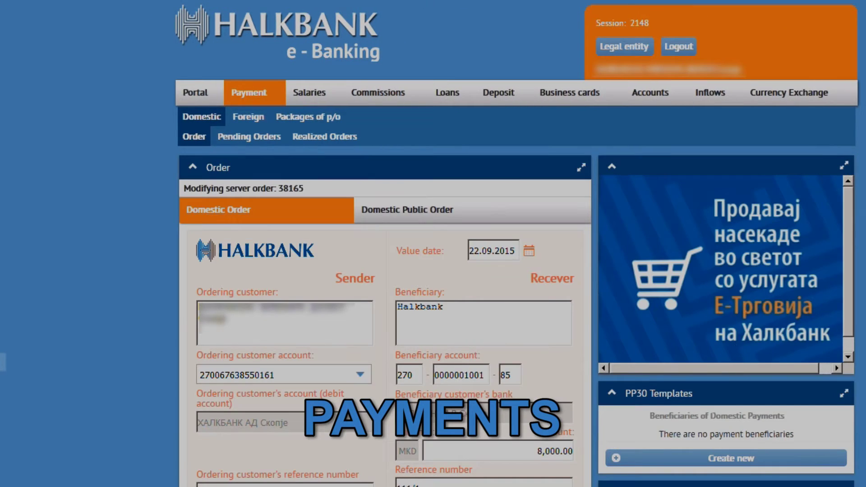
Display the pending domestic payment orders.
left_click(259, 137)
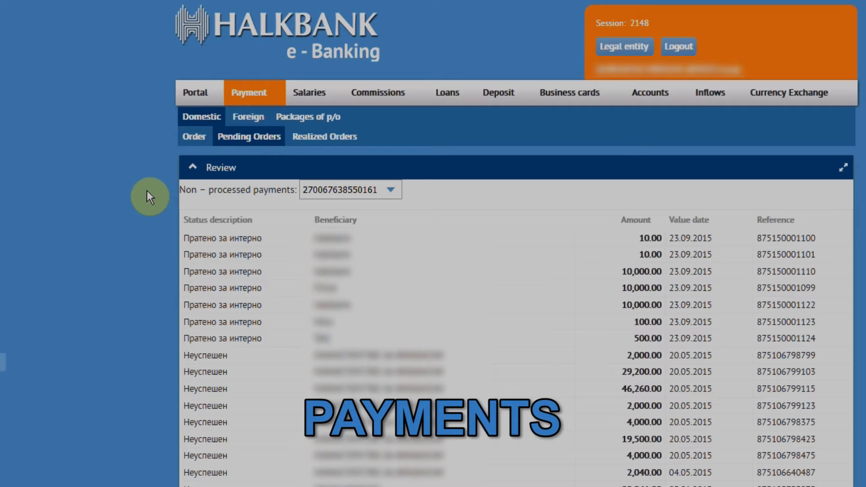
Set the realized domestic orders report period from 01.01.2015 to 30.06.2015.
left_click(331, 144)
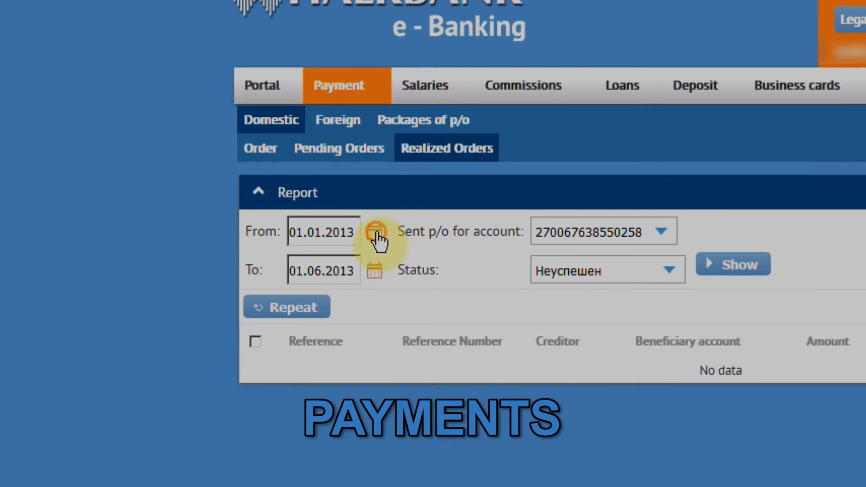
left_click(376, 233)
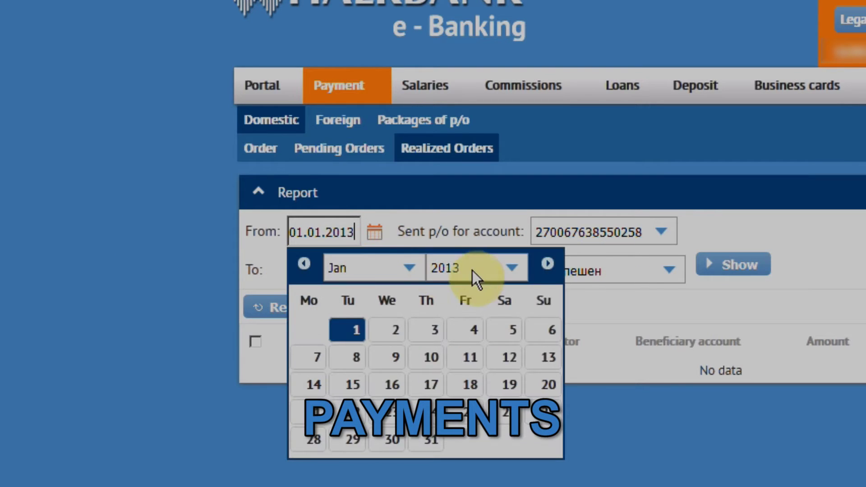
left_click(514, 266)
left_click(485, 453)
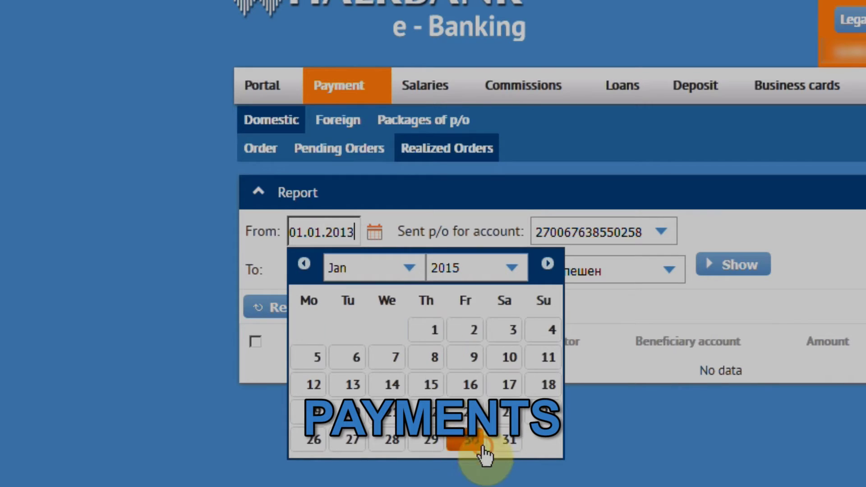
left_click(428, 332)
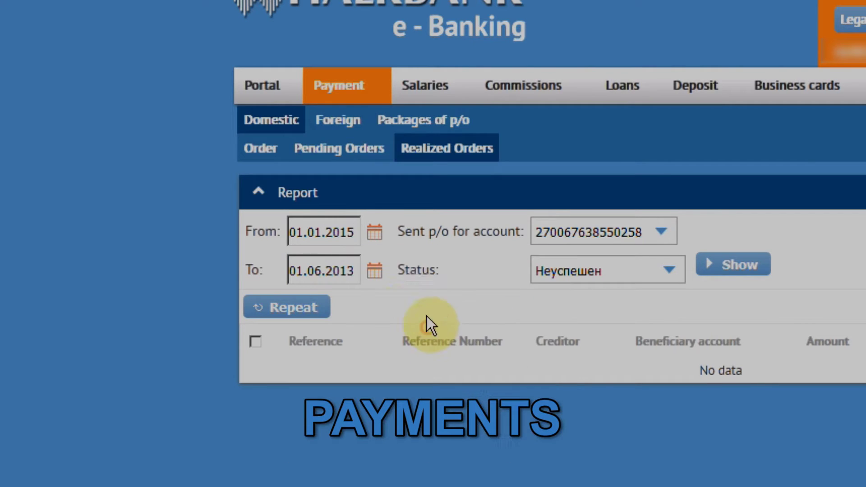
left_click(378, 270)
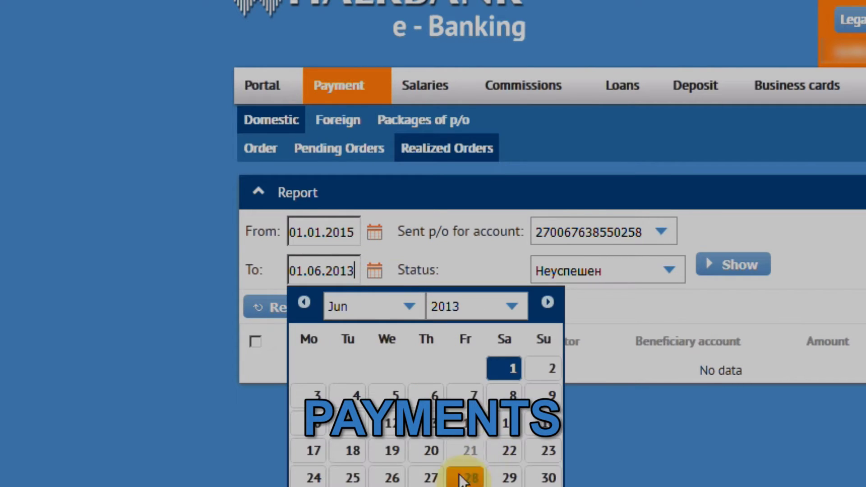
left_click(516, 299)
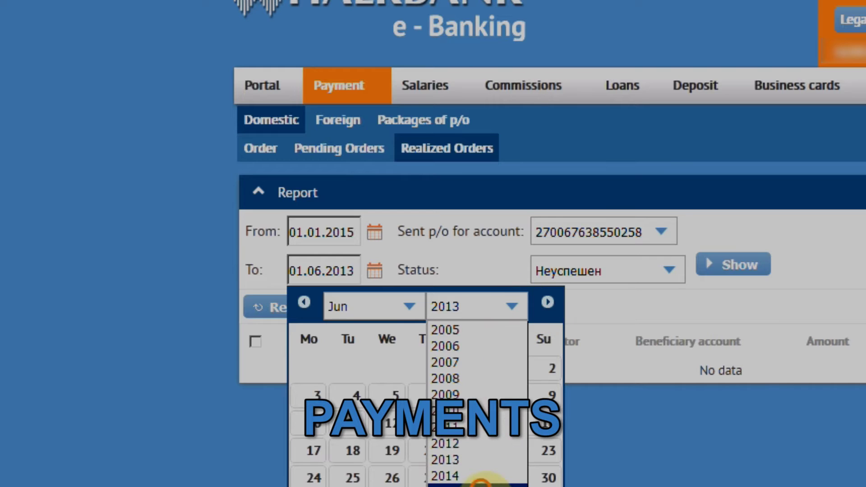
left_click(482, 483)
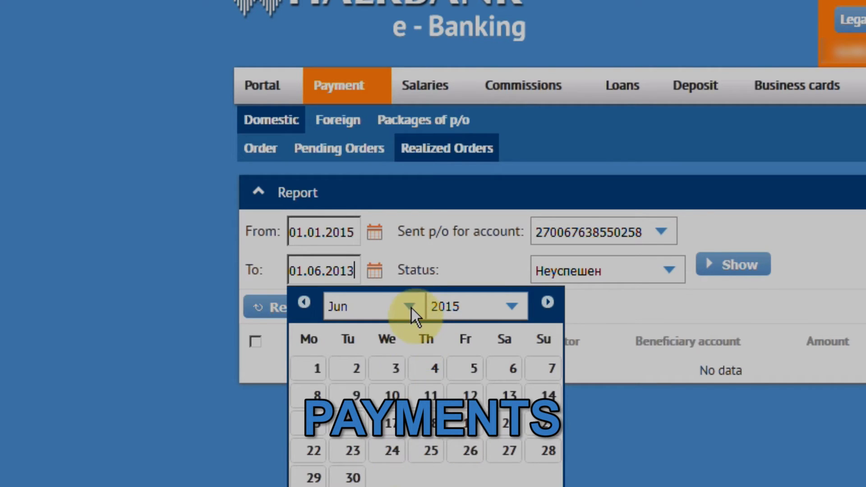
left_click(347, 479)
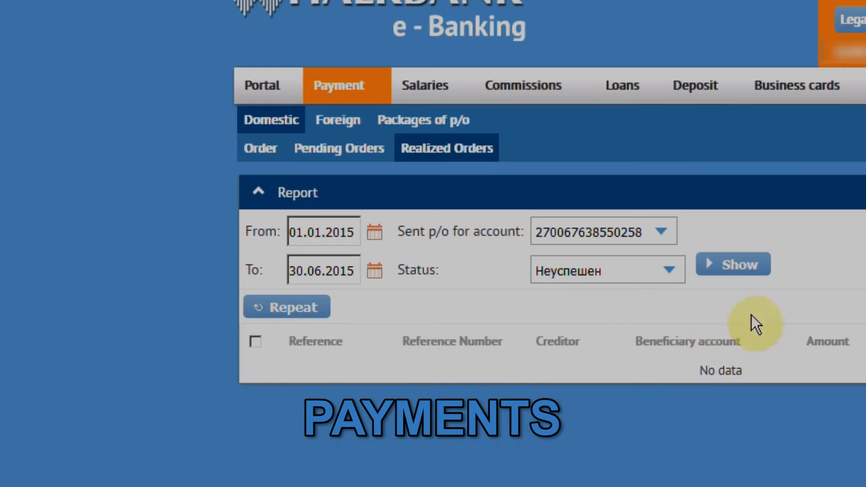
Choose the sending account and the status Конечно реализиран, and show the matching realized orders.
left_click(668, 270)
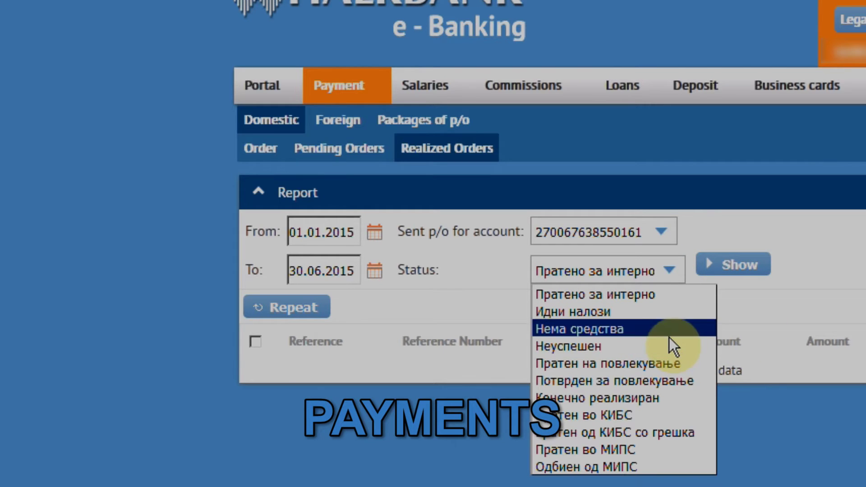
left_click(665, 397)
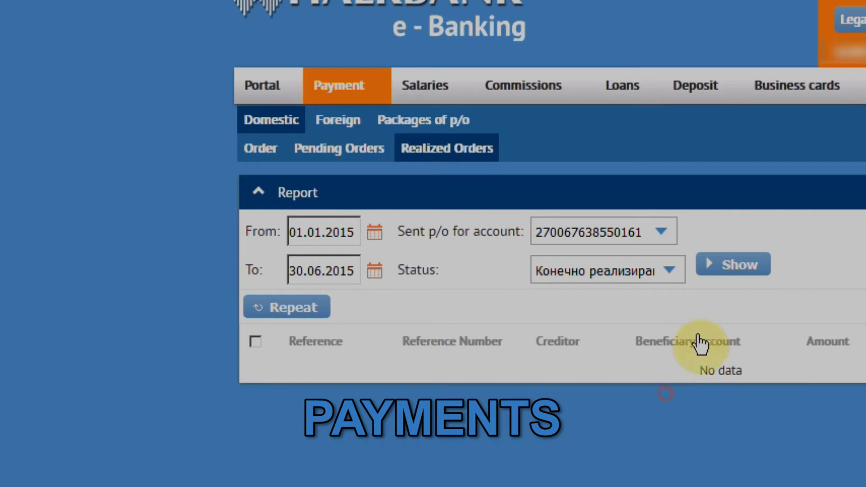
left_click(731, 270)
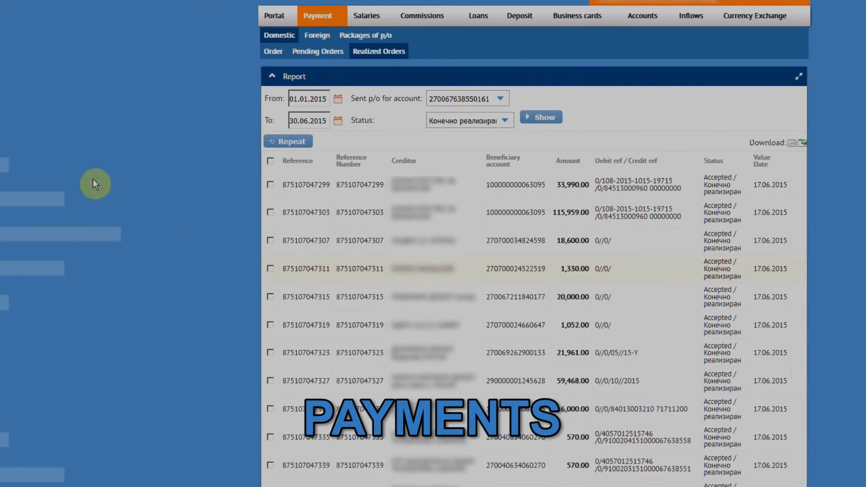
Start a foreign payment order and enter the beneficiary's IBAN and the beneficiary name Testiranje.
left_click(325, 35)
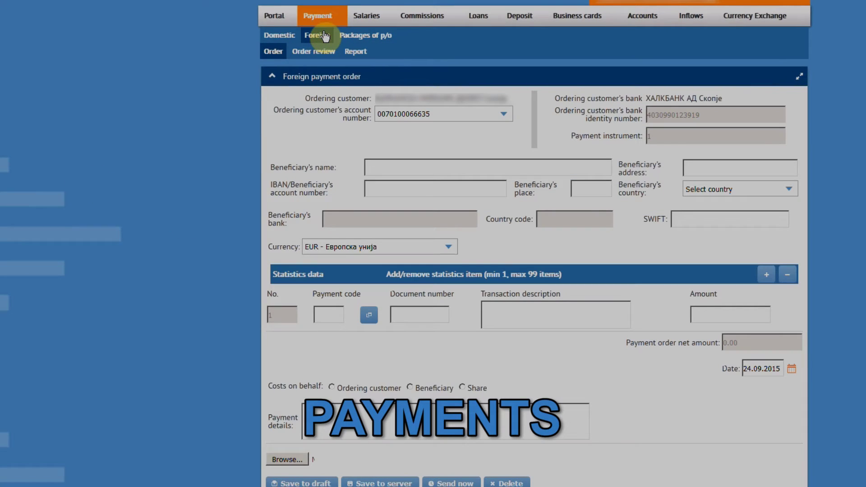
left_click(273, 51)
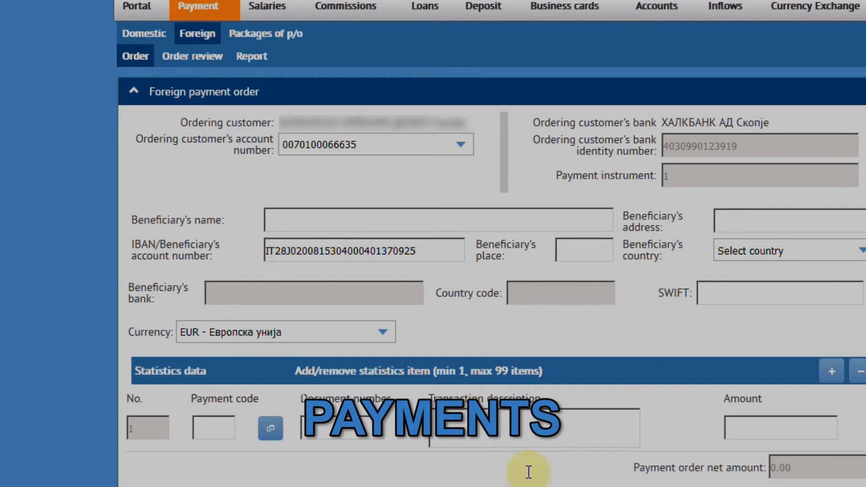
left_click(291, 224)
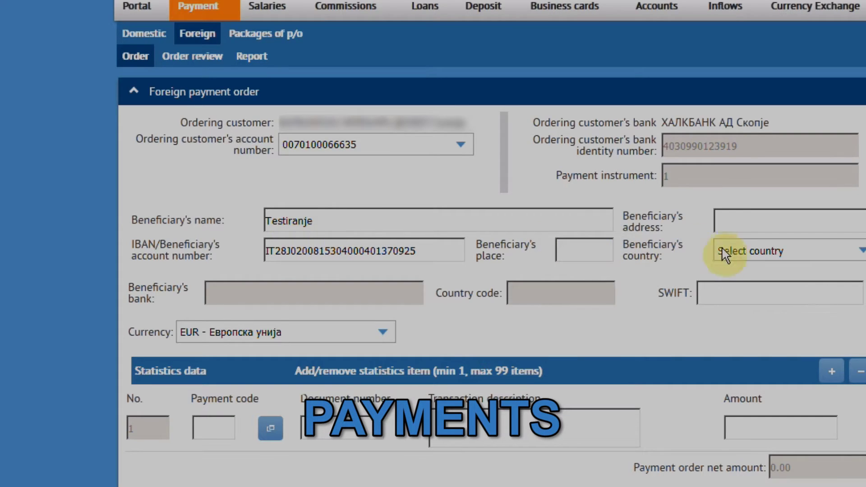
Set the beneficiary's country to ITALY and the SWIFT code to UNCRITM1775.
left_click(859, 252)
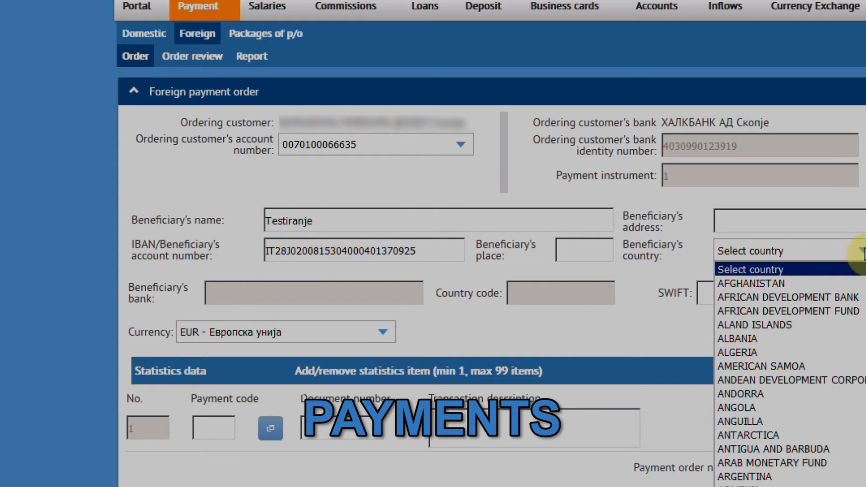
key("i")
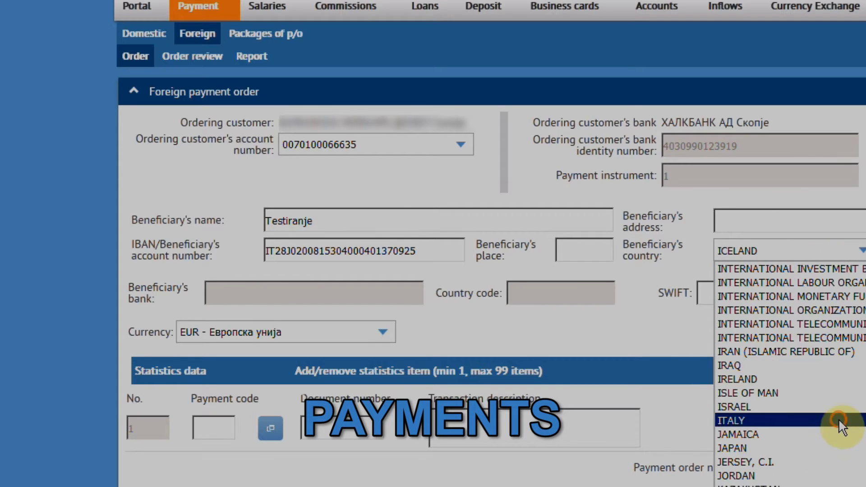
left_click(838, 419)
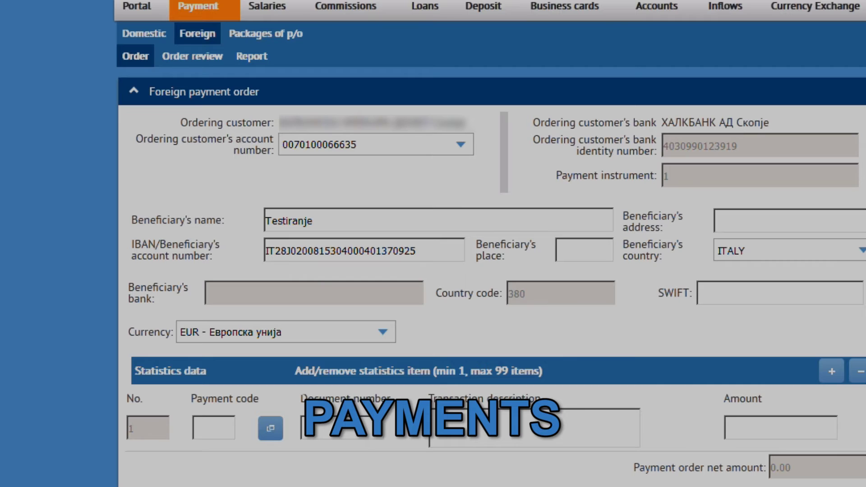
left_click(728, 292)
type("UNCRITM1775")
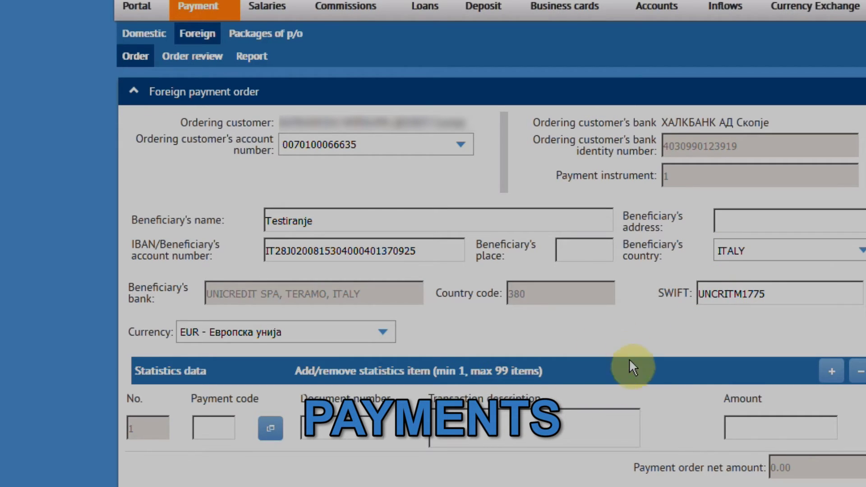
Set the first statistics item's amount to 50.00 and its payment code to 256, ИНЖЕНЕРСКИ УСЛУГИ.
scroll(711, 474, "down", 3)
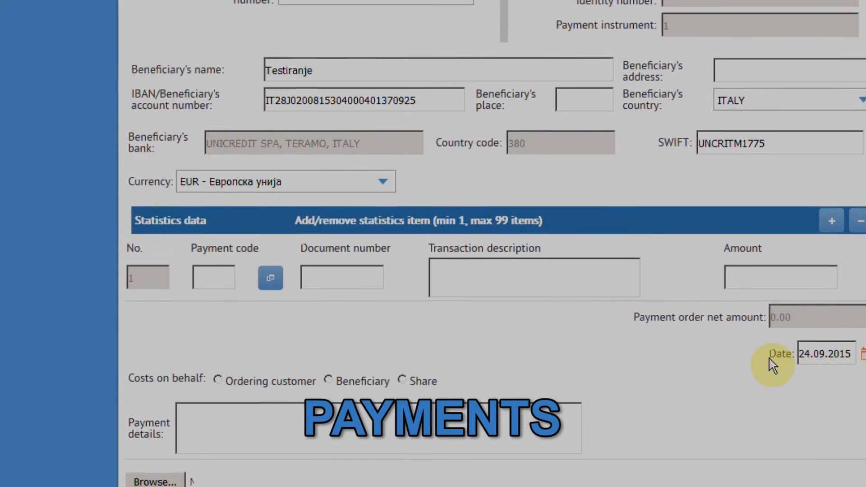
type("50")
left_click(540, 326)
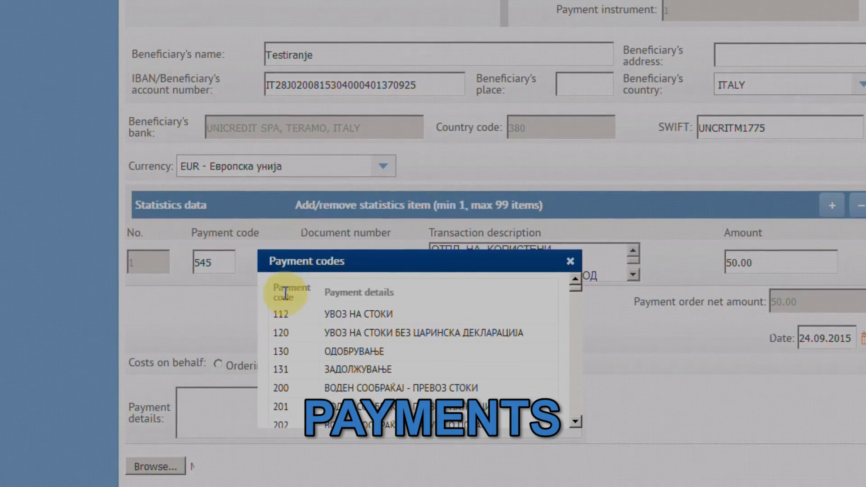
left_click_drag(575, 286, 579, 381)
scroll(347, 383, "up", 10)
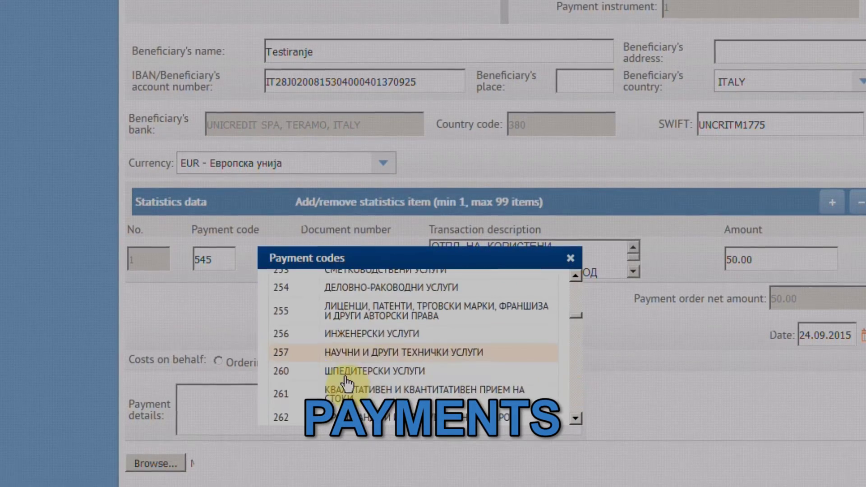
left_click(293, 333)
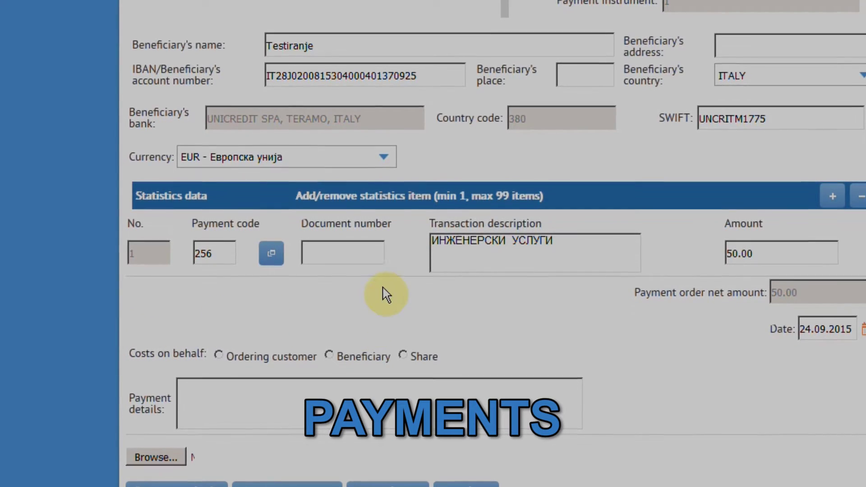
Enter document number 353523, assign the costs to the ordering customer and set the payment details to Test.
left_click(324, 253)
type("353523")
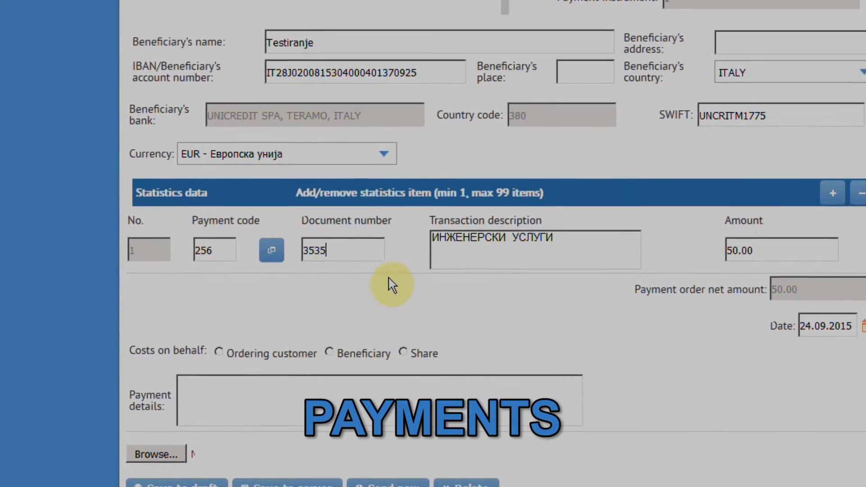
left_click(219, 351)
left_click(224, 395)
type("Test")
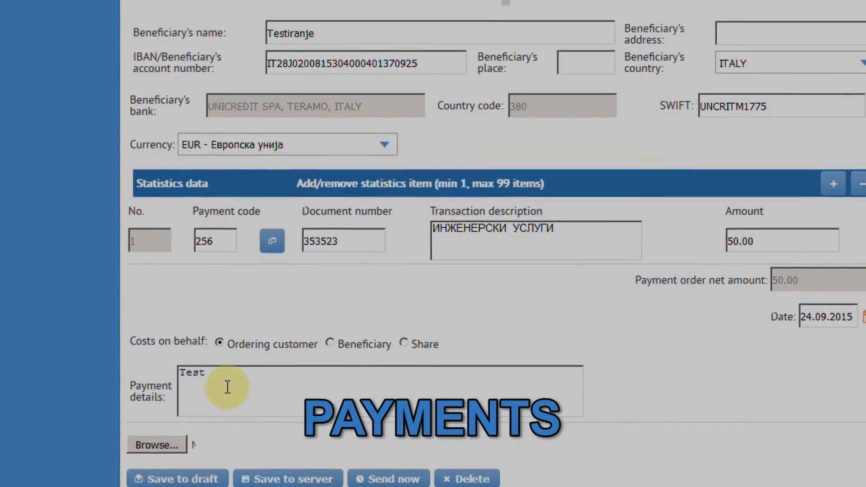
Enter the beneficiary's address and save the foreign payment order to the server.
left_click(762, 21)
type("RIM")
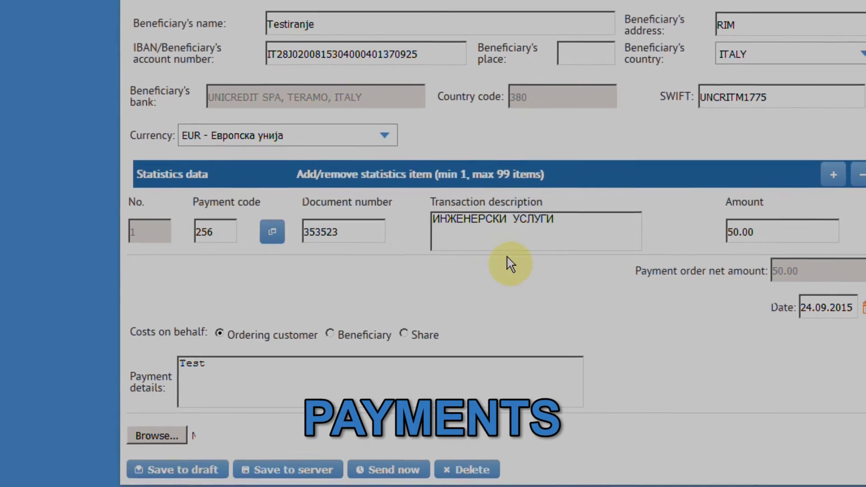
left_click(322, 471)
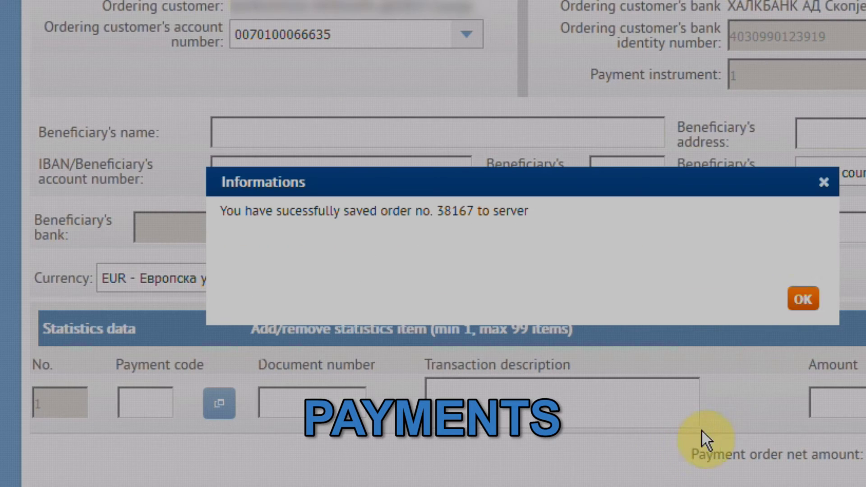
left_click(802, 299)
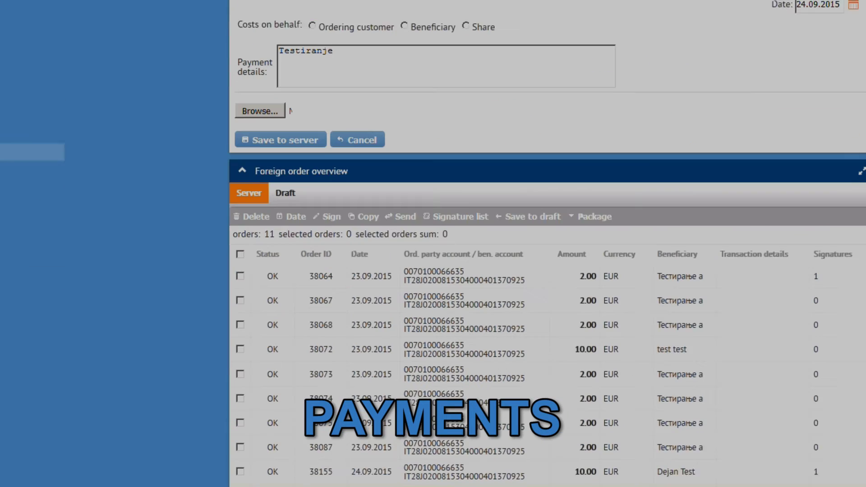
Select the newly saved 50.00 EUR foreign order and open its details in the order form.
left_click(237, 485)
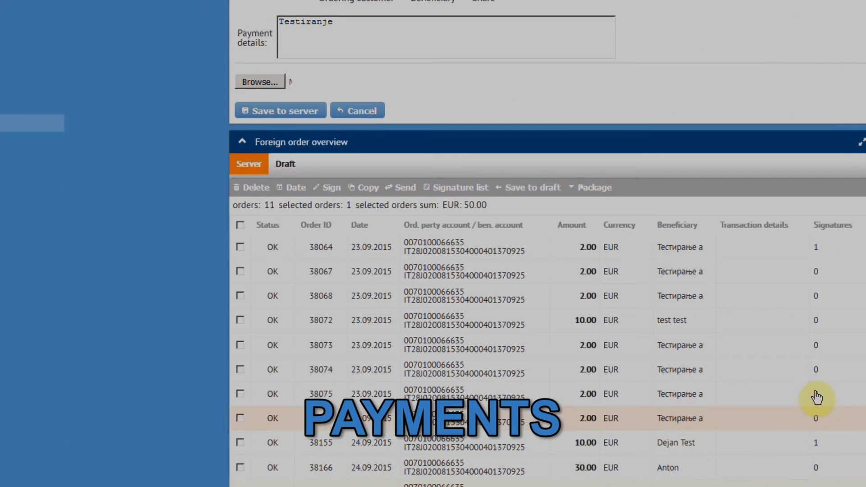
left_click(692, 452)
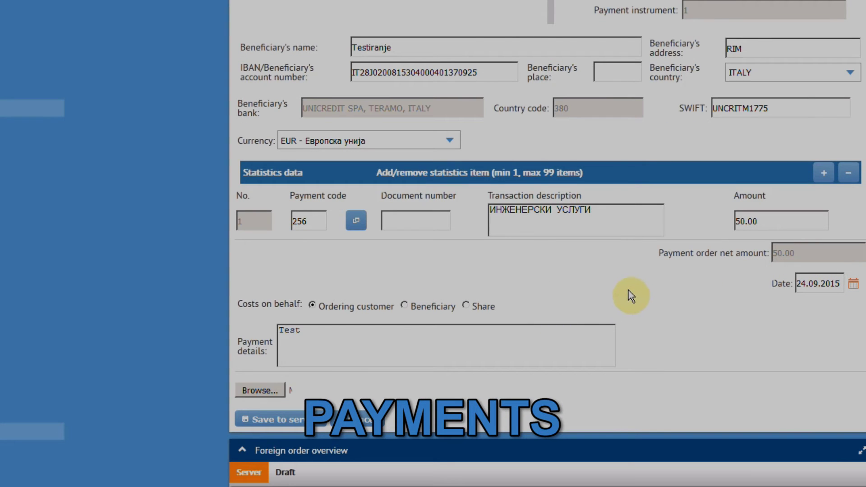
Delete the first 2.00 EUR order from the server list of foreign orders.
scroll(444, 273, "down", 5)
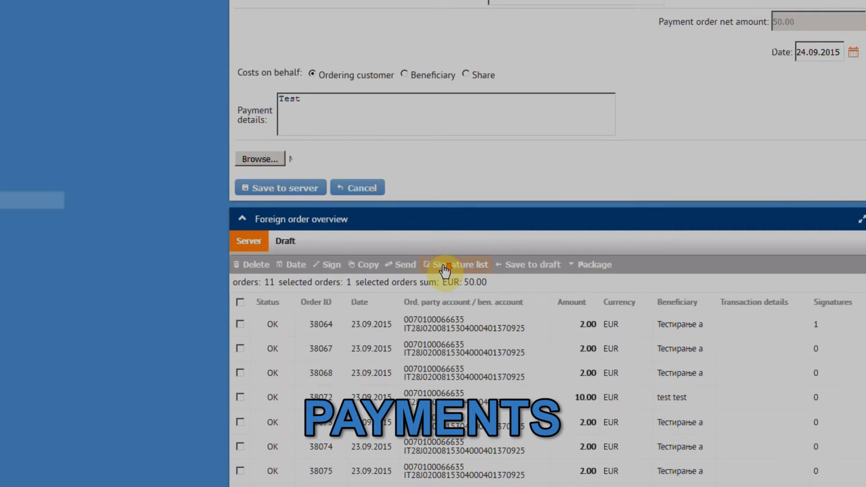
scroll(229, 286, "down", 3)
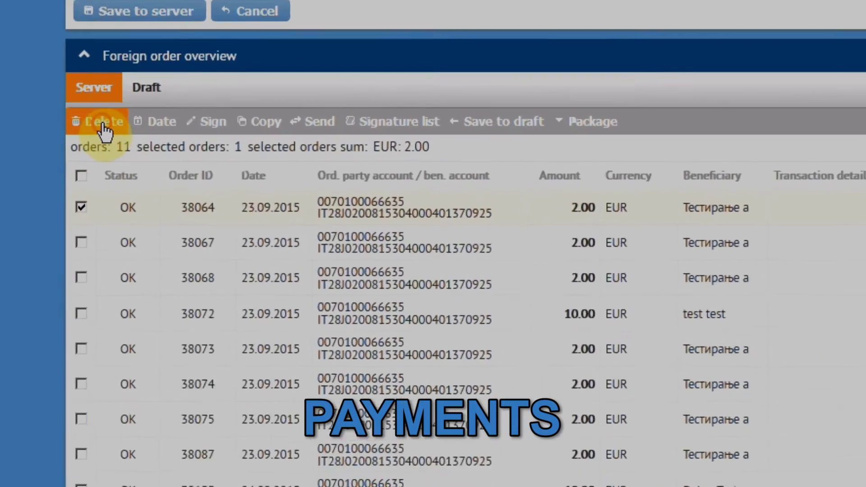
left_click(258, 110)
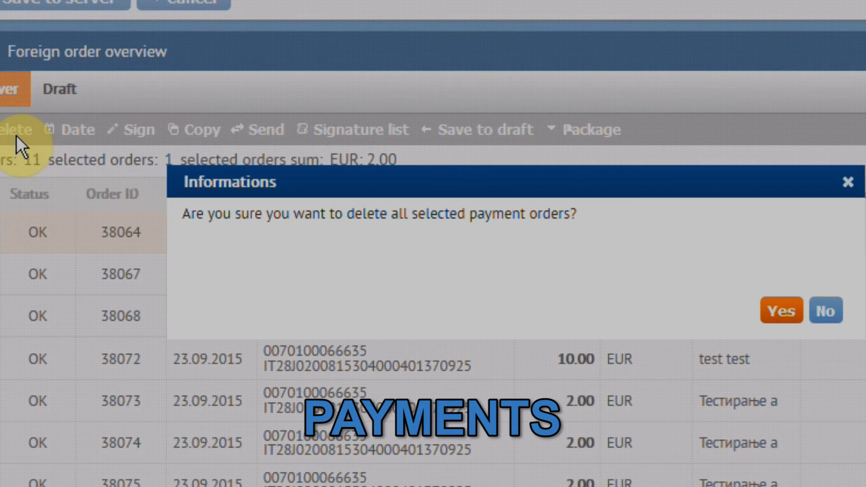
left_click(782, 311)
left_click(832, 304)
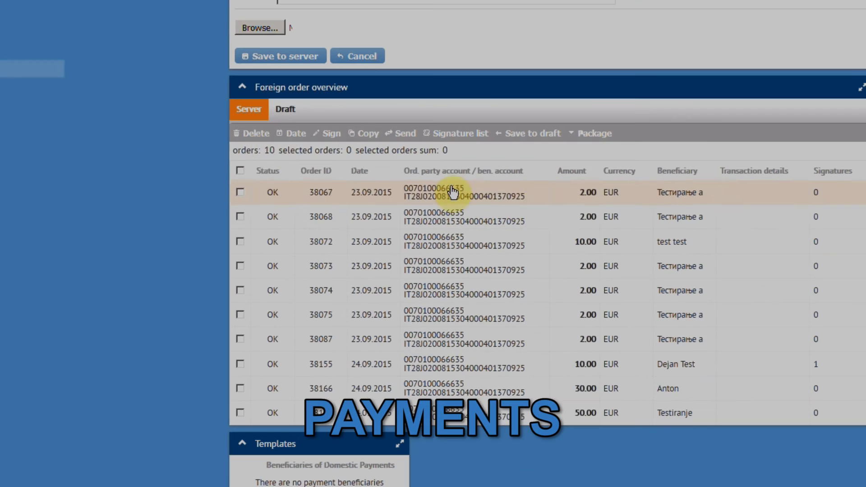
Change the date of the first foreign order in the overview to 24.09.2015.
left_click(241, 193)
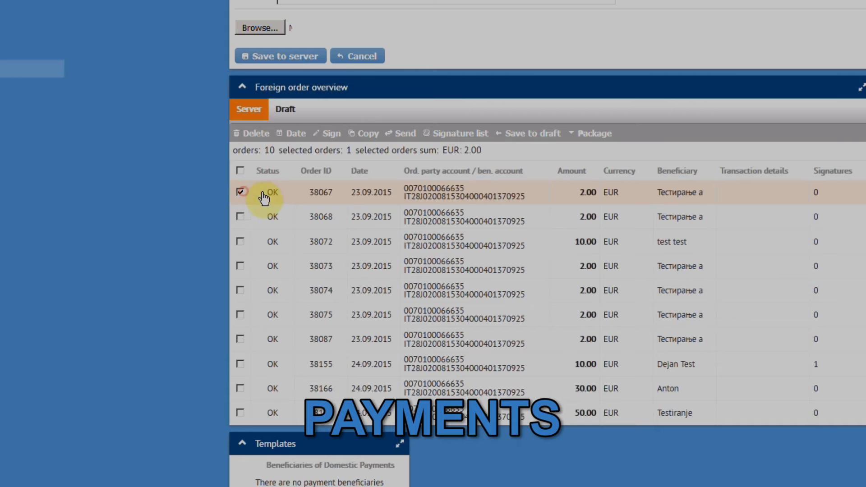
left_click(294, 138)
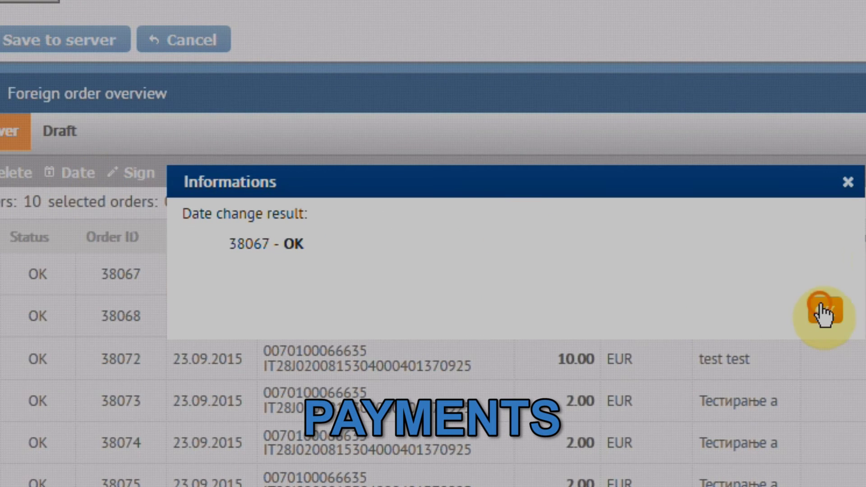
left_click(824, 312)
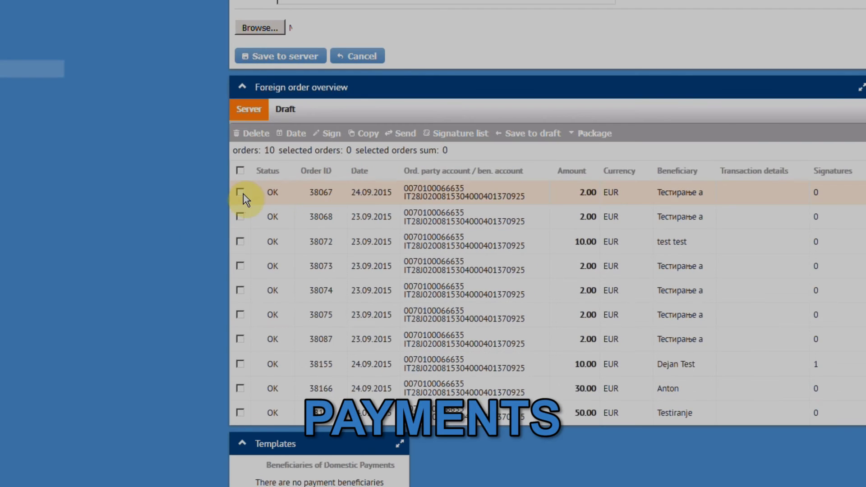
Sign the first foreign order, dated 24.09.2015, in the server list.
left_click(242, 193)
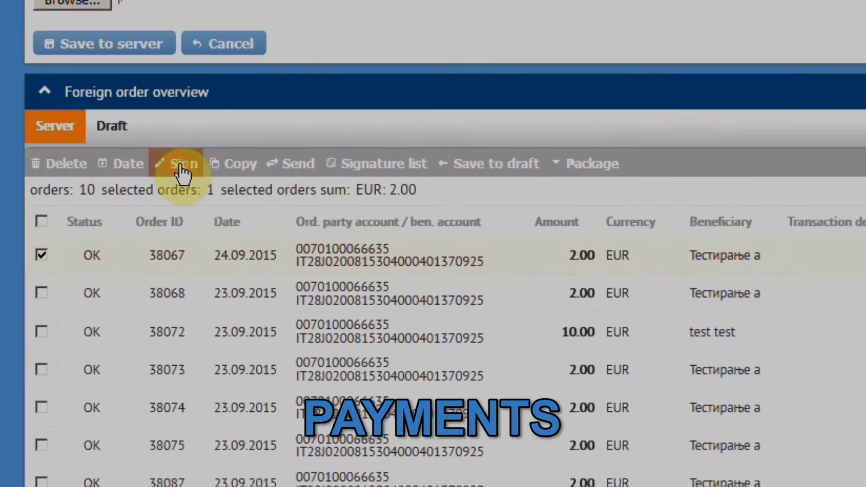
left_click(331, 133)
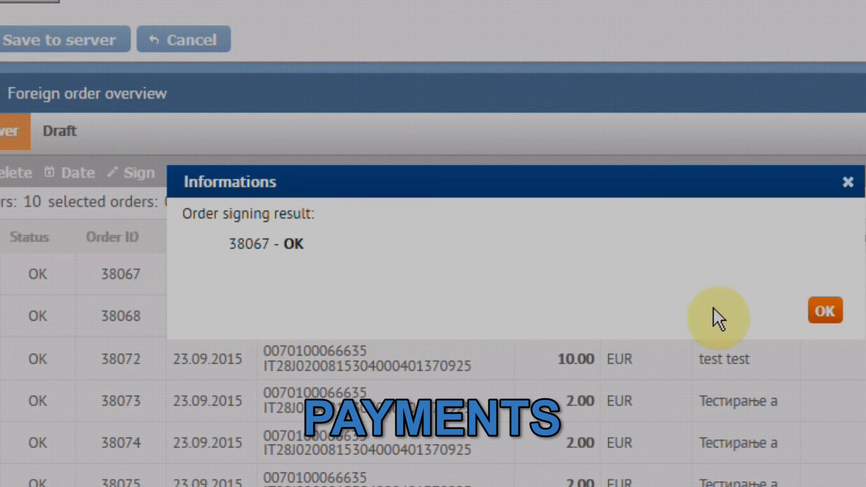
left_click(820, 314)
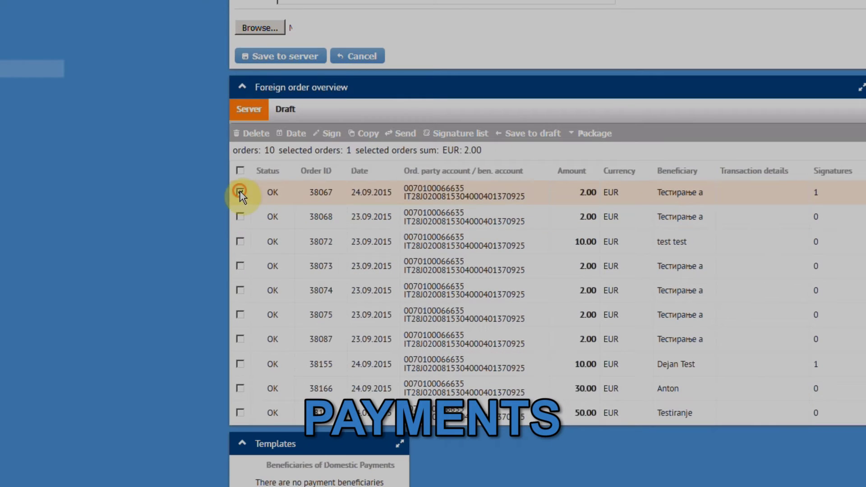
Copy the signed 2.00 EUR foreign order at the head of the server list.
left_click(240, 192)
left_click(381, 136)
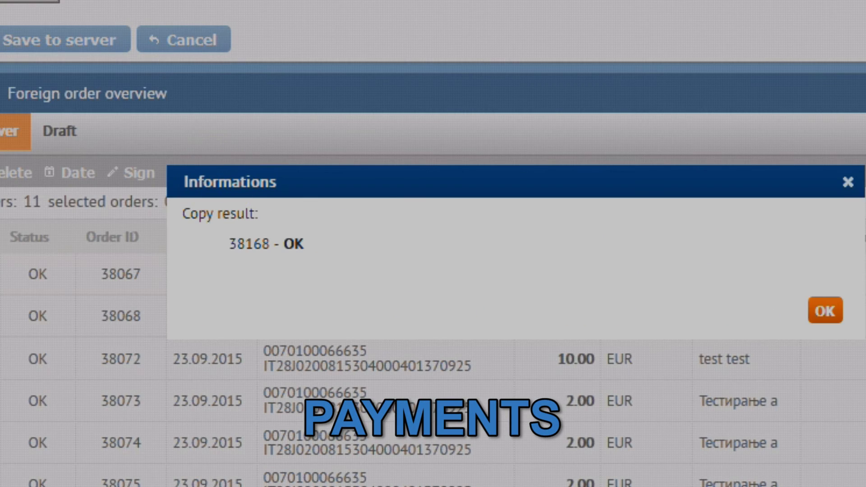
left_click(825, 311)
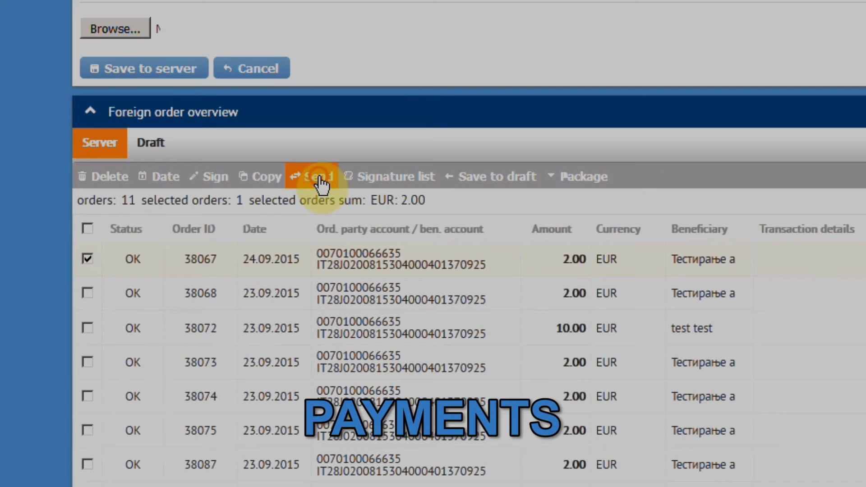
Try to send the signed first foreign order for processing and close the transaction result.
left_click(402, 133)
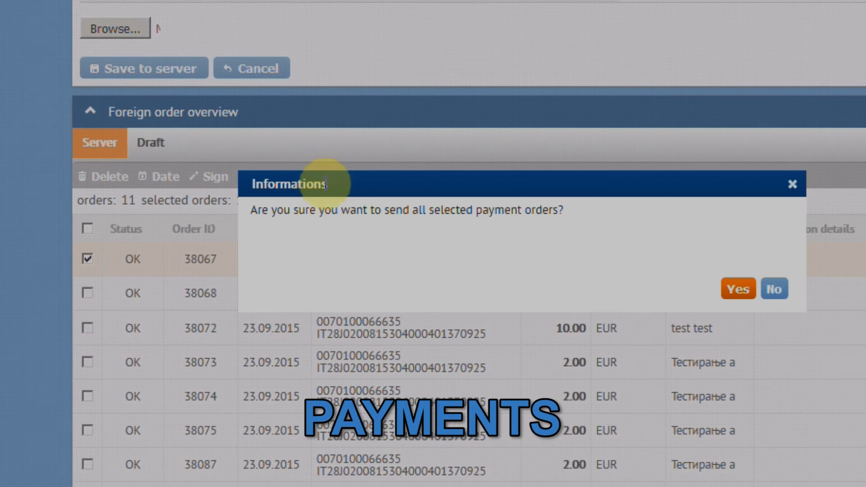
left_click(740, 291)
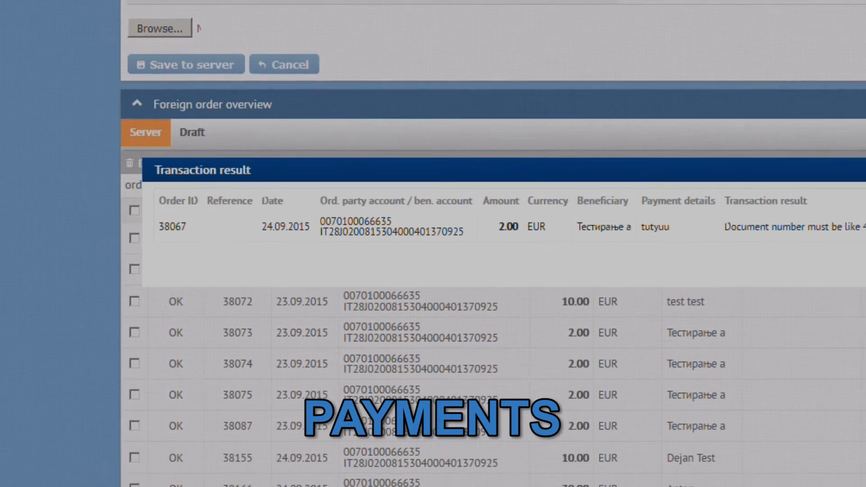
left_click(780, 270)
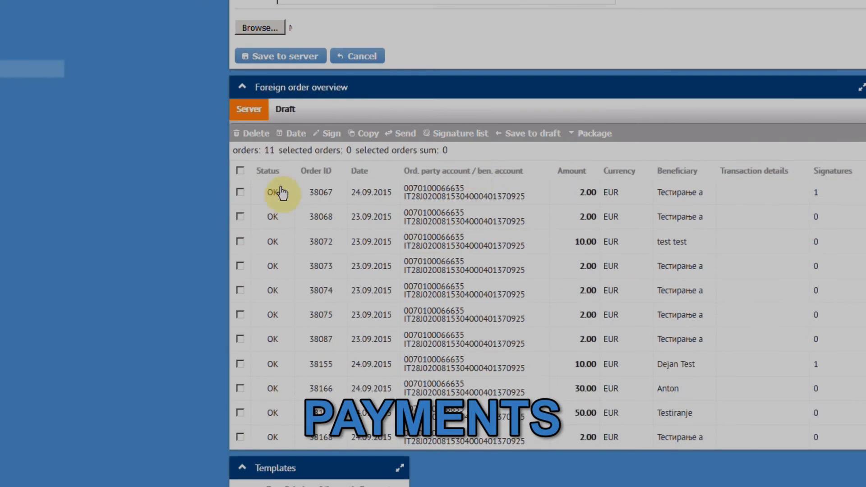
Review the signature list of the first foreign order and save that order to draft.
left_click(240, 191)
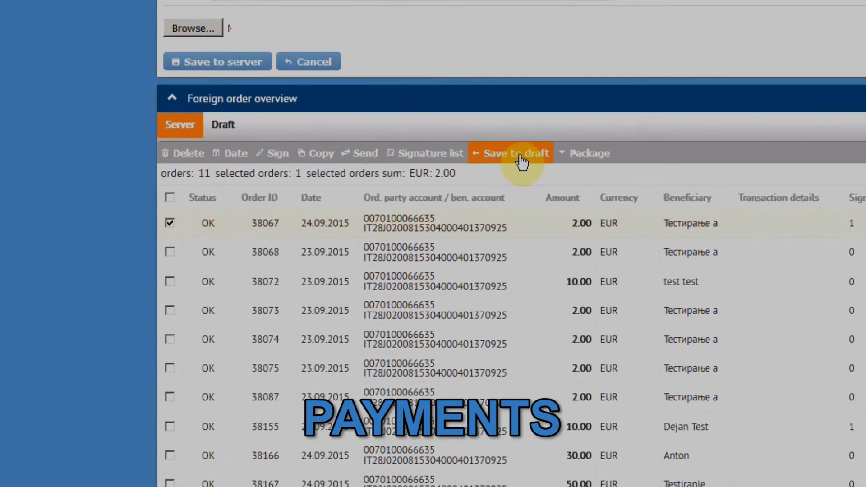
left_click(426, 153)
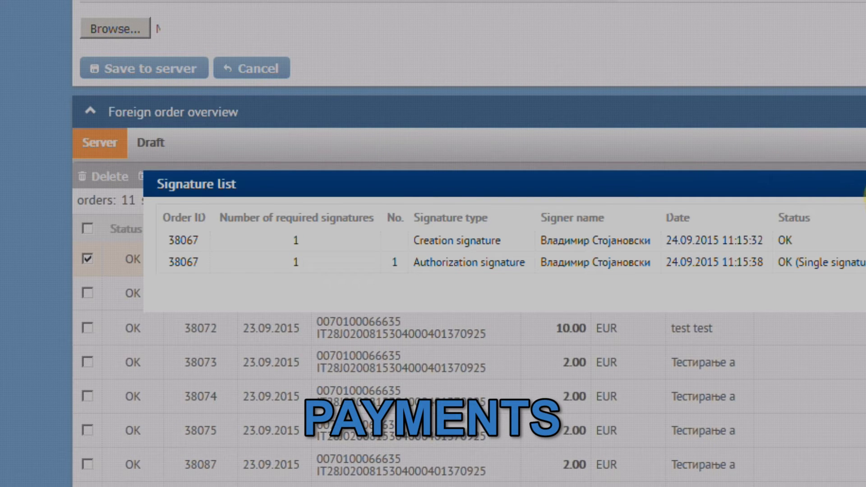
left_click(864, 185)
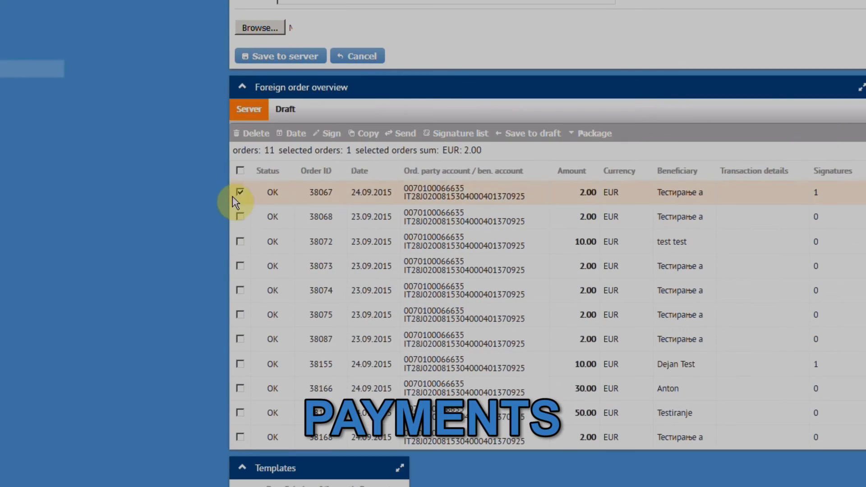
left_click(541, 135)
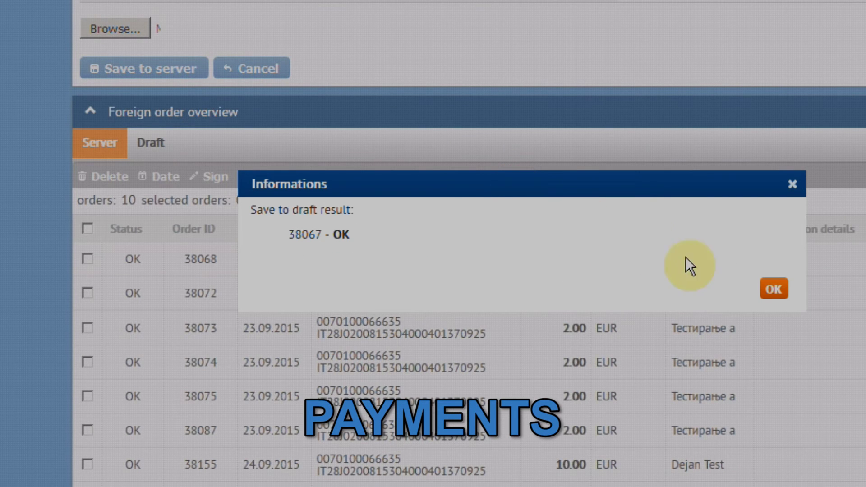
left_click(763, 284)
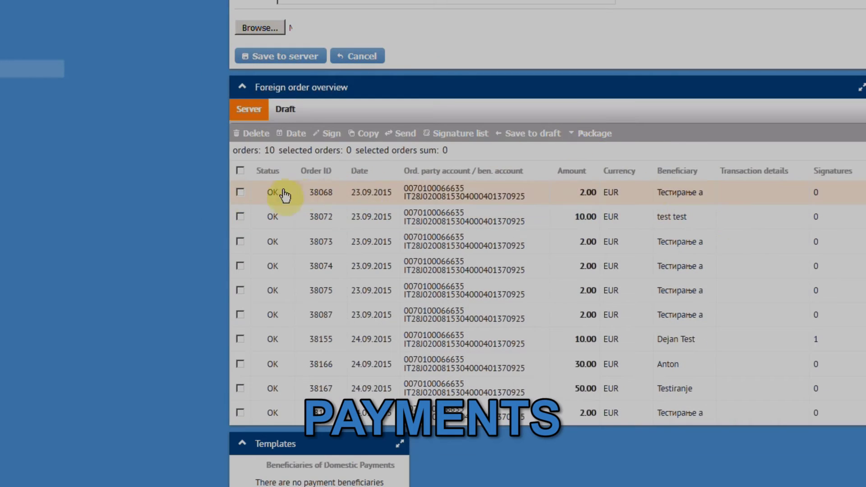
Save the first two foreign orders, 2.00 and 10.00 EUR, to a new package on the server.
left_click(240, 192)
left_click(241, 216)
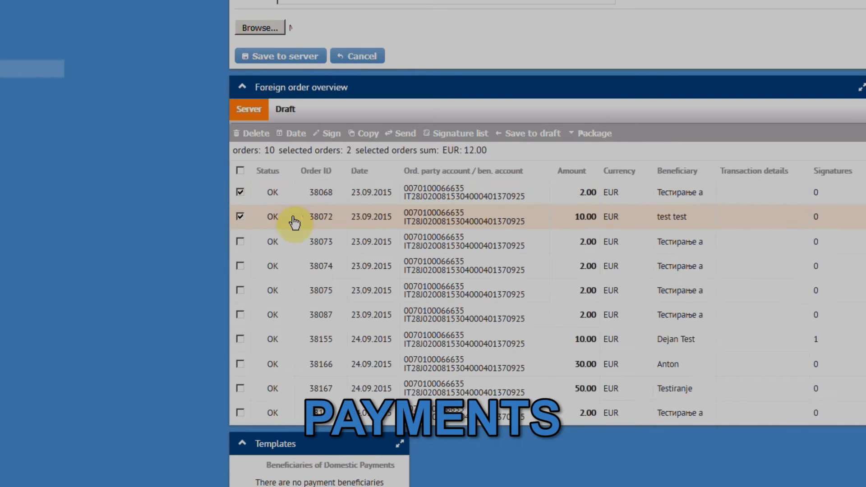
left_click(574, 136)
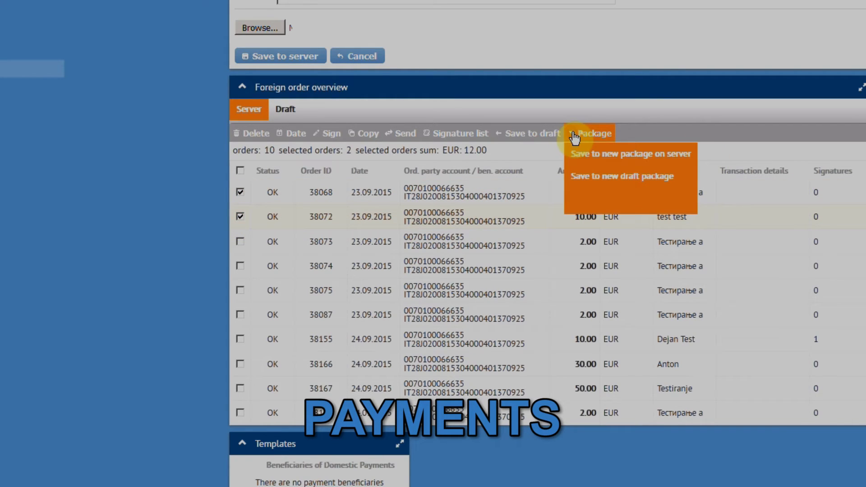
left_click(676, 165)
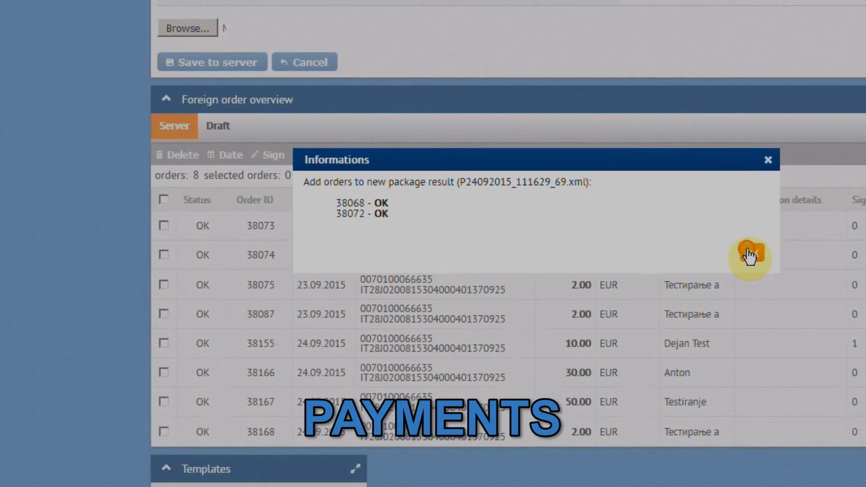
left_click(749, 255)
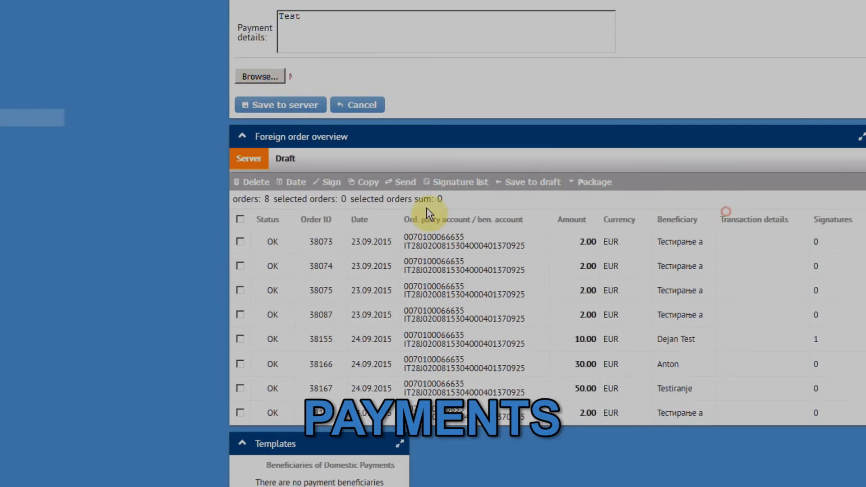
Save the first two remaining 2.00 EUR foreign orders to a new draft package.
left_click(163, 225)
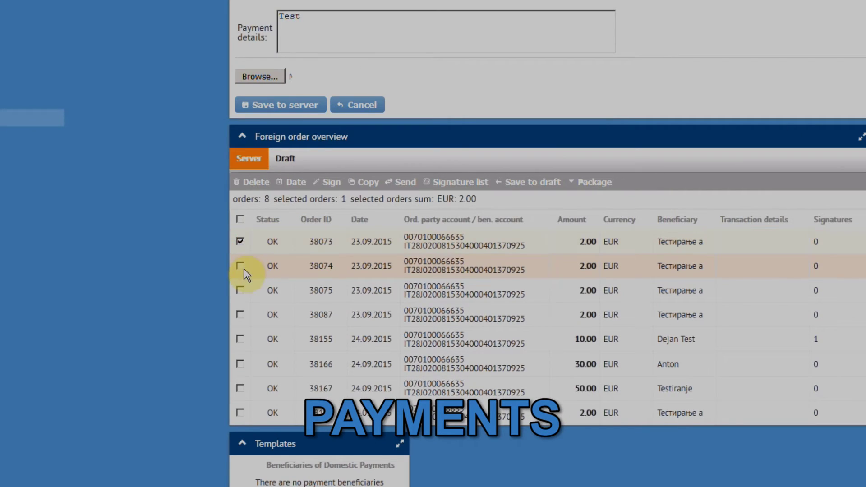
left_click(242, 268)
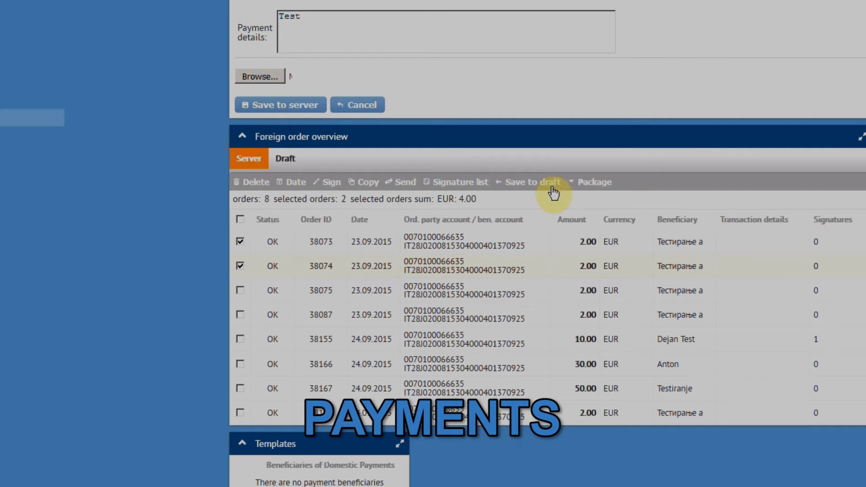
left_click(568, 182)
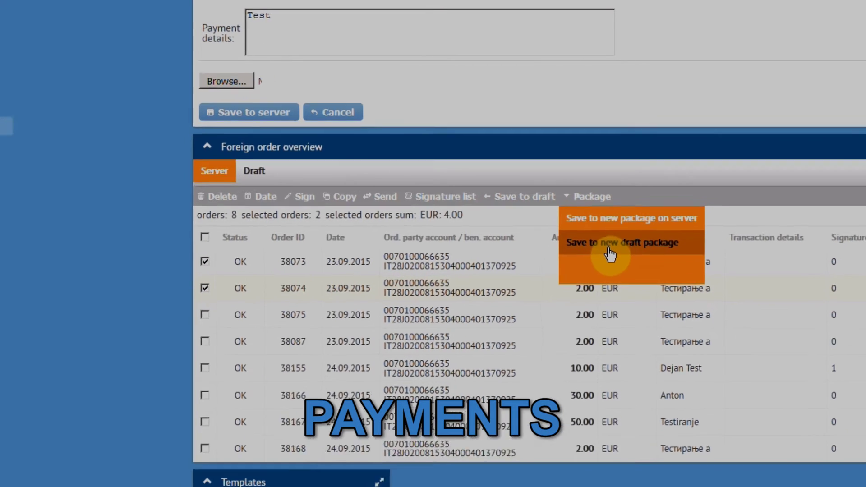
left_click(613, 225)
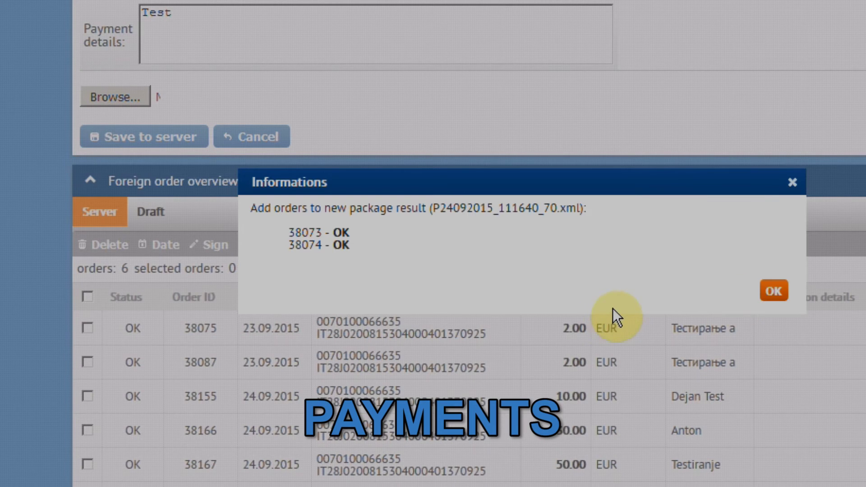
left_click(774, 291)
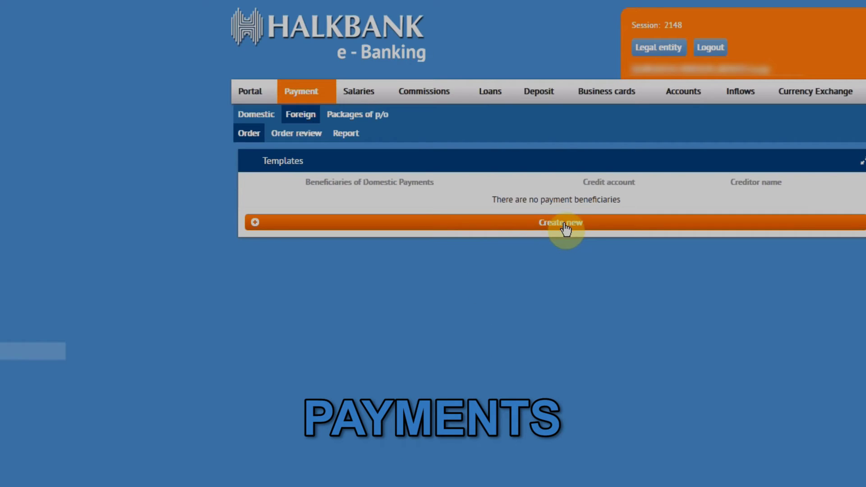
View the blank creditor template form for foreign payments and close it without saving.
left_click(556, 191)
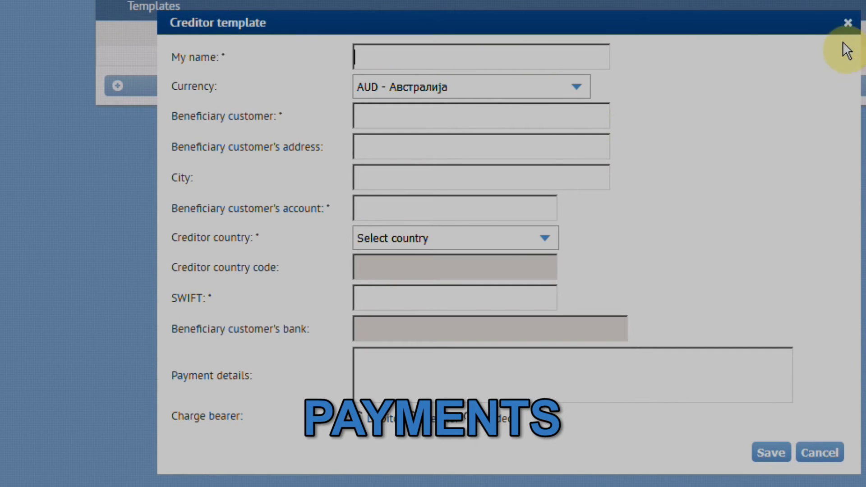
left_click(848, 22)
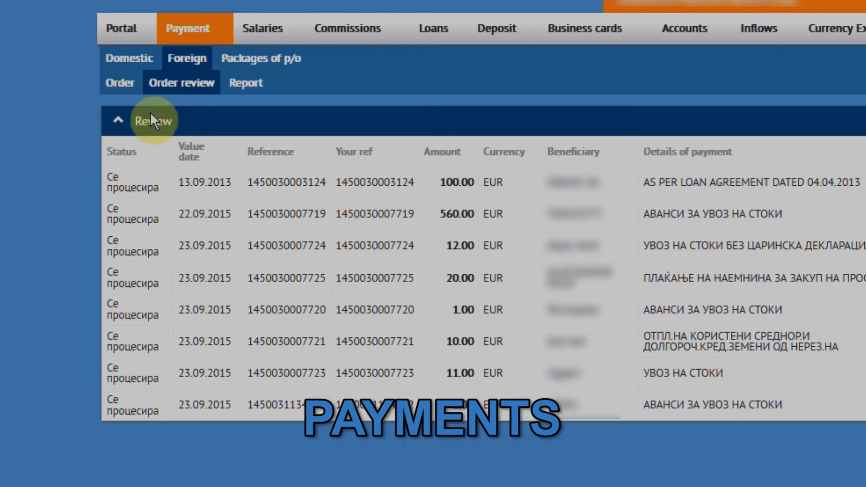
Open the report of foreign payment orders and set its start date to 01.08.2014.
left_click(244, 90)
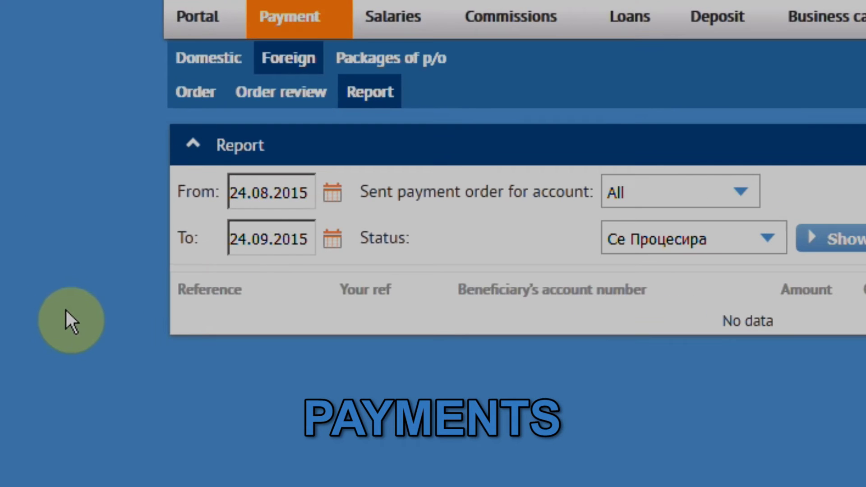
left_click(334, 194)
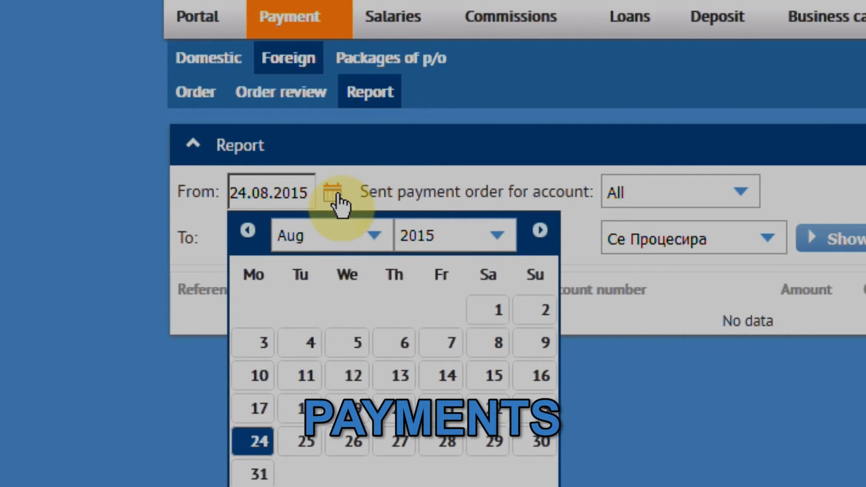
left_click(506, 231)
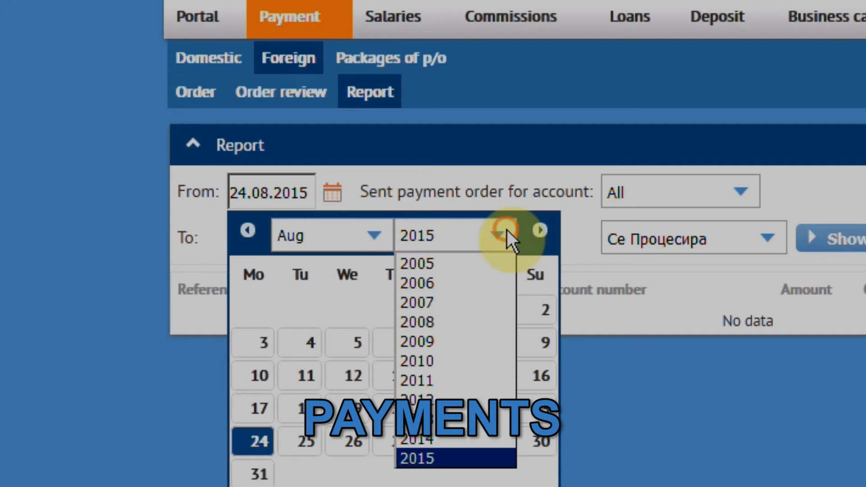
left_click(447, 438)
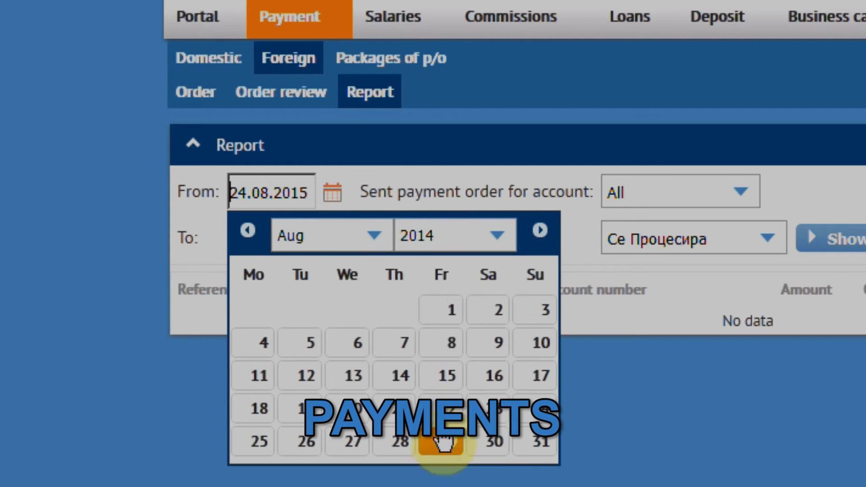
left_click(454, 307)
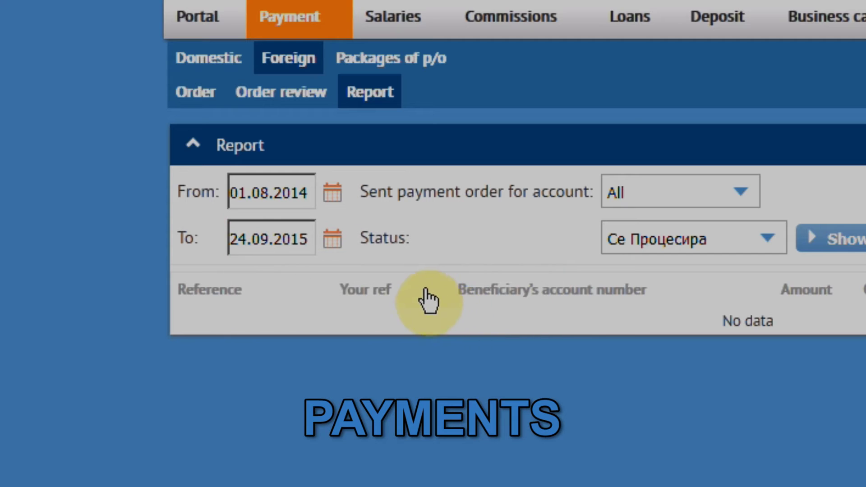
Set the report's end date to 31.12.2014 and show the foreign orders with status Реализиран.
left_click(333, 240)
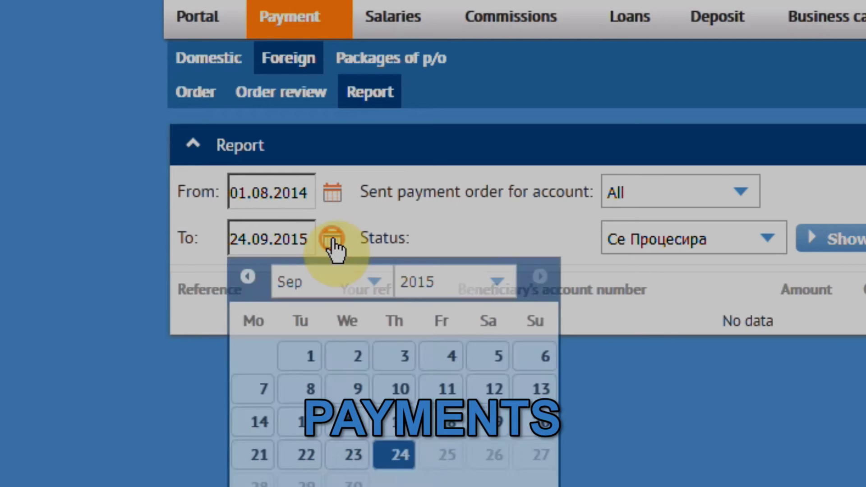
left_click(495, 282)
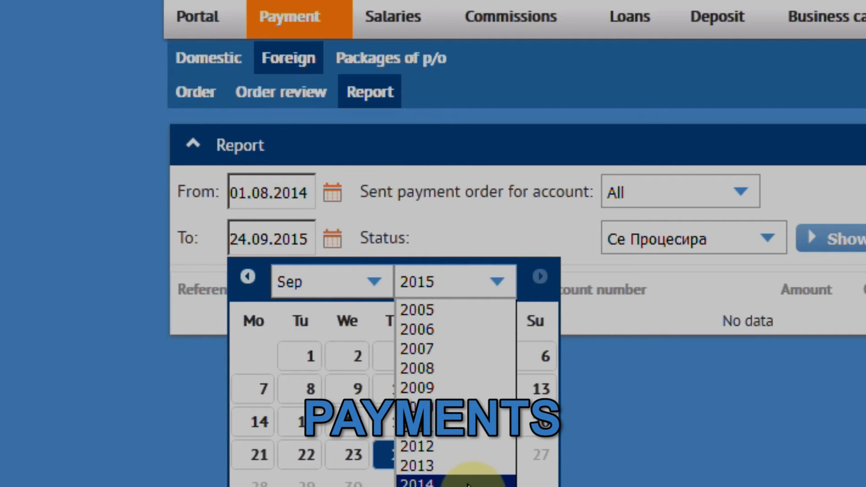
left_click(467, 480)
left_click(375, 283)
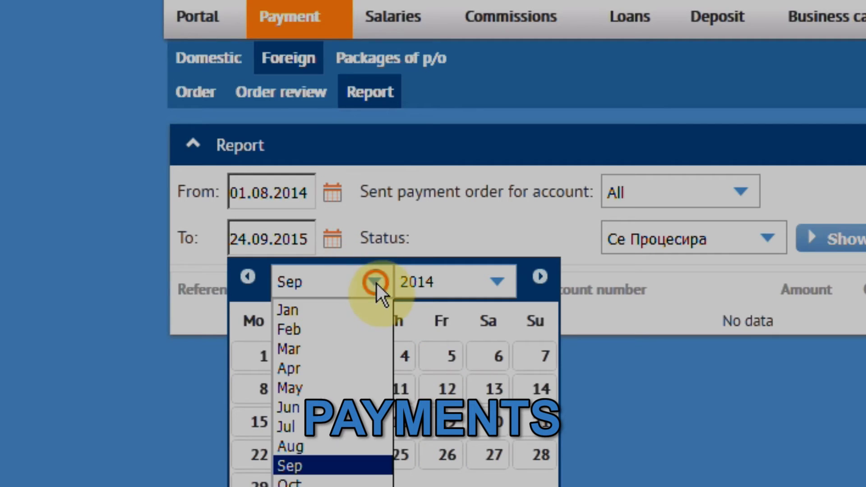
left_click(324, 480)
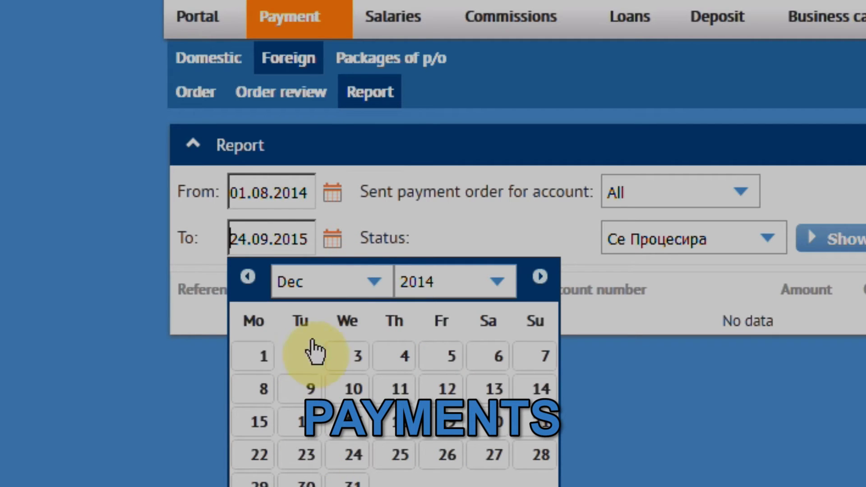
left_click(353, 482)
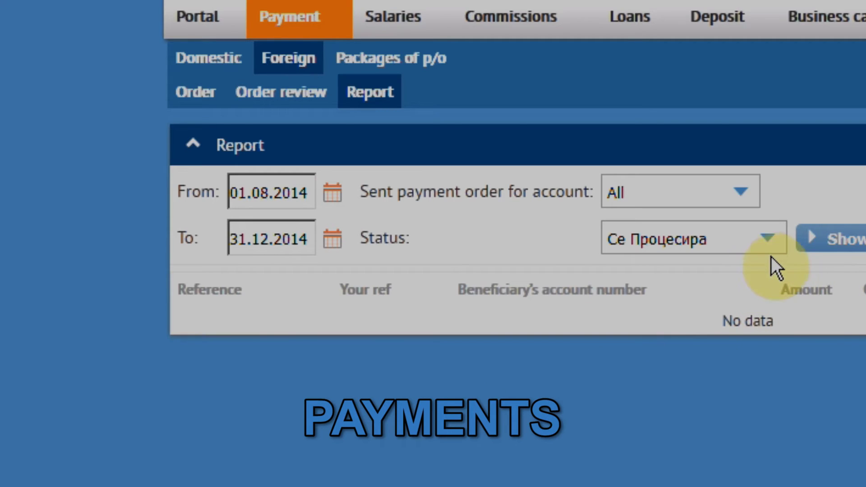
left_click(769, 240)
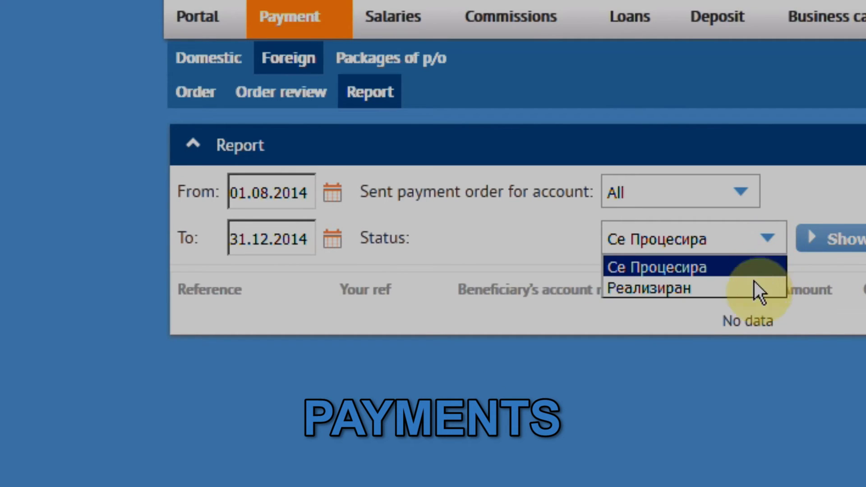
left_click(721, 288)
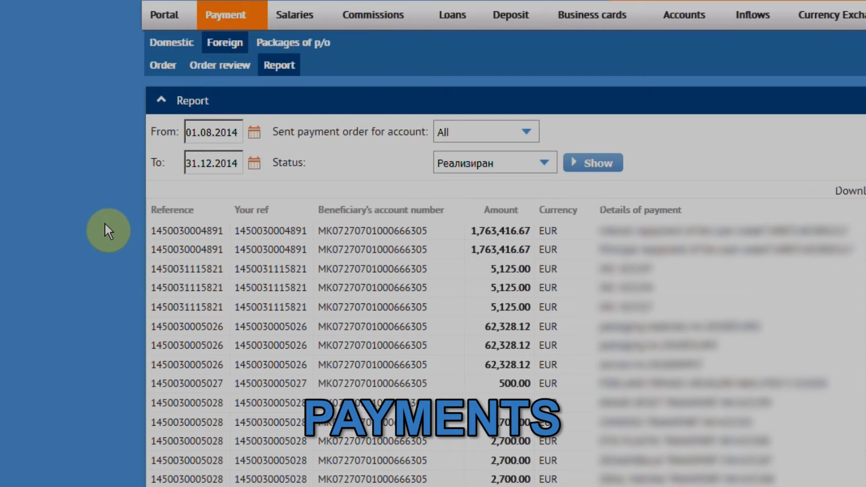
In the server package list, view the details of package P23092015_142430_63.xml and delete that package.
left_click(312, 49)
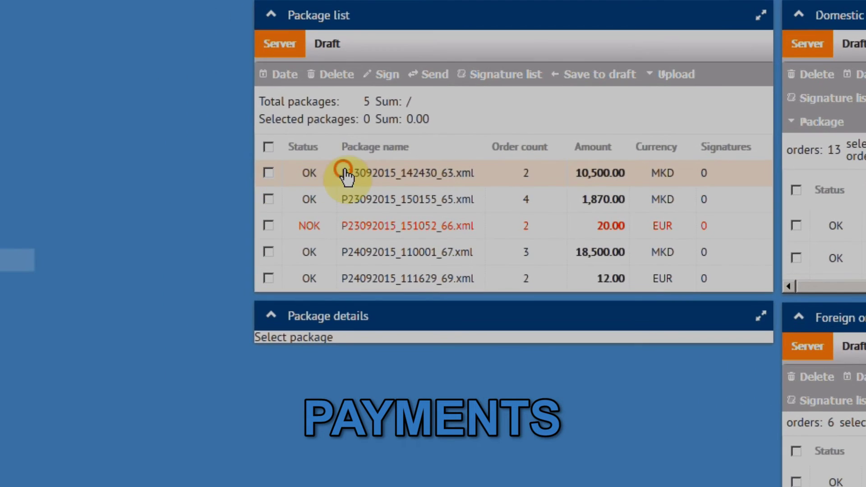
left_click(237, 248)
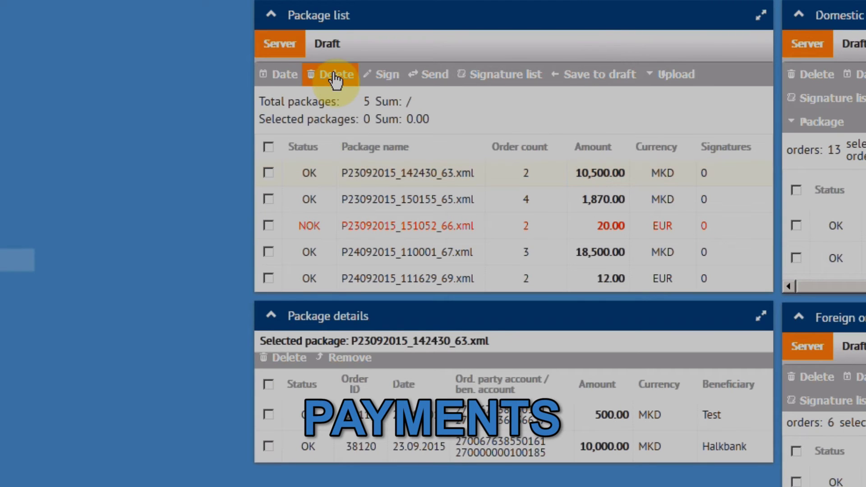
left_click(269, 173)
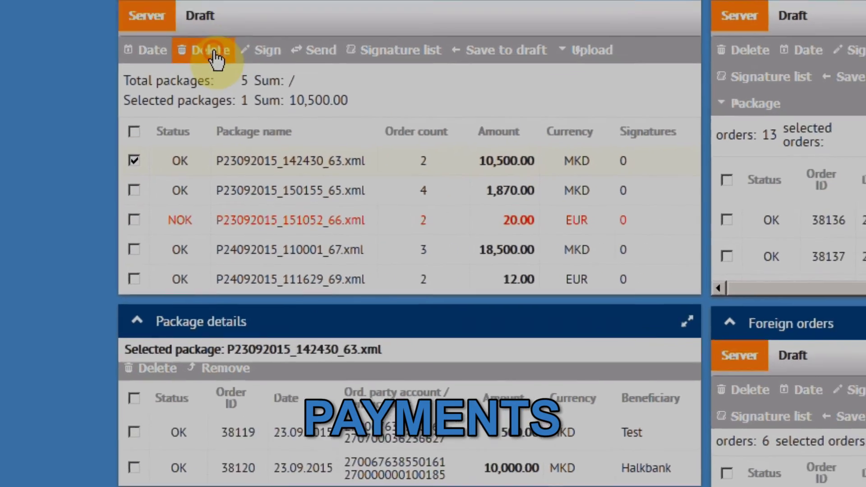
left_click(344, 74)
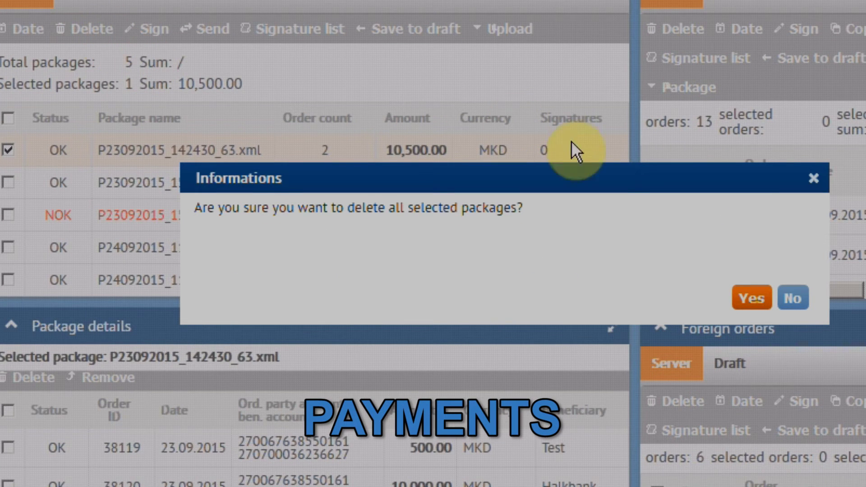
left_click(747, 297)
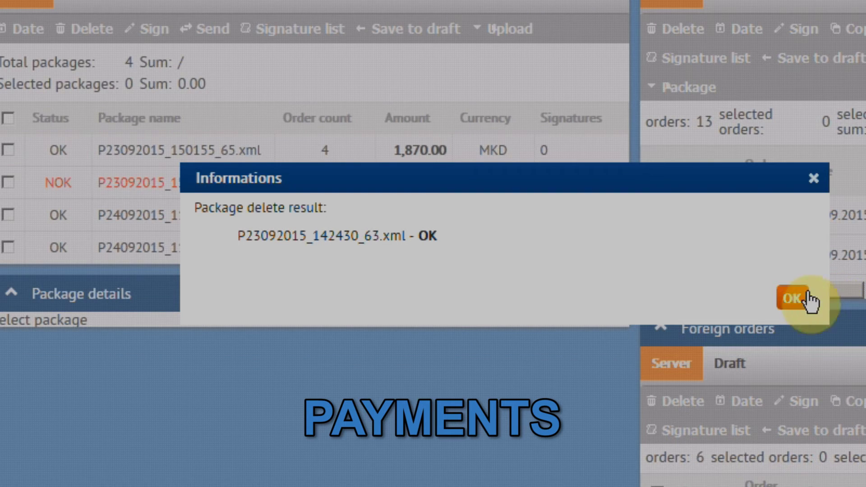
left_click(792, 299)
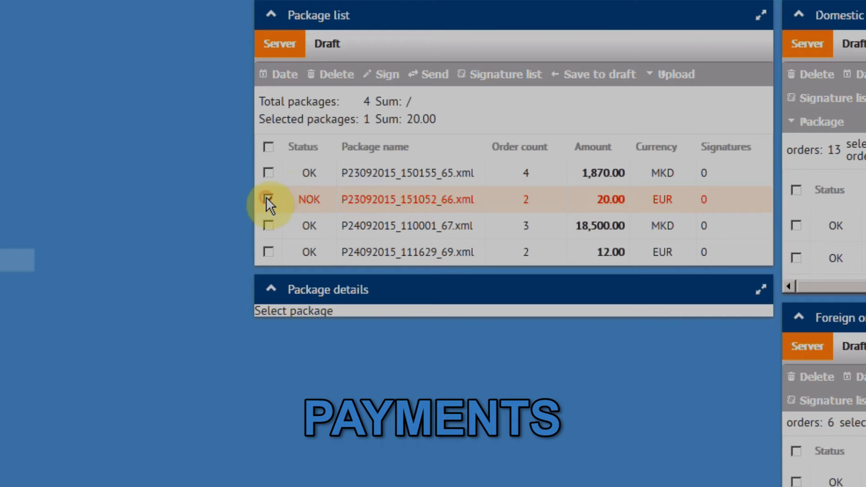
Sign package P23092015_150155_65.xml and send it to the bank.
left_click(387, 75)
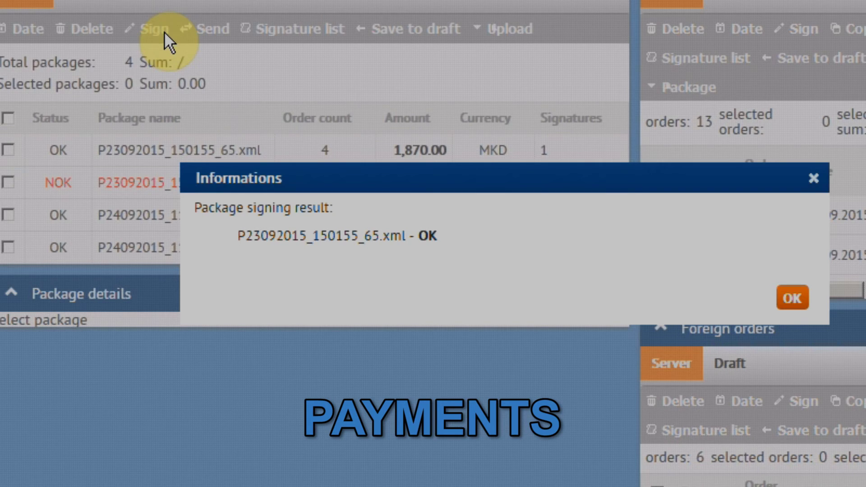
left_click(791, 298)
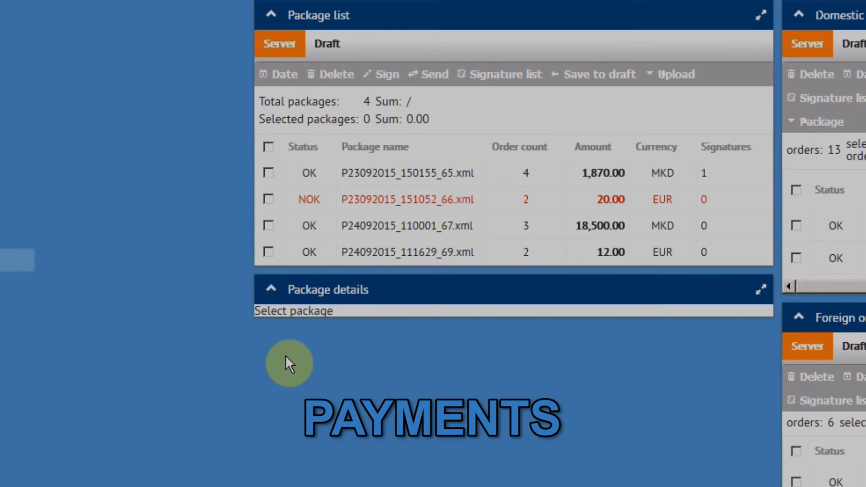
left_click(269, 174)
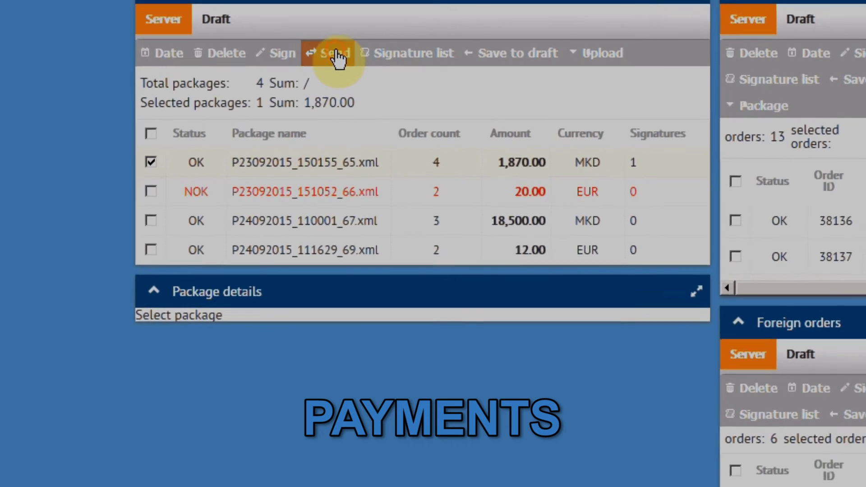
left_click(435, 75)
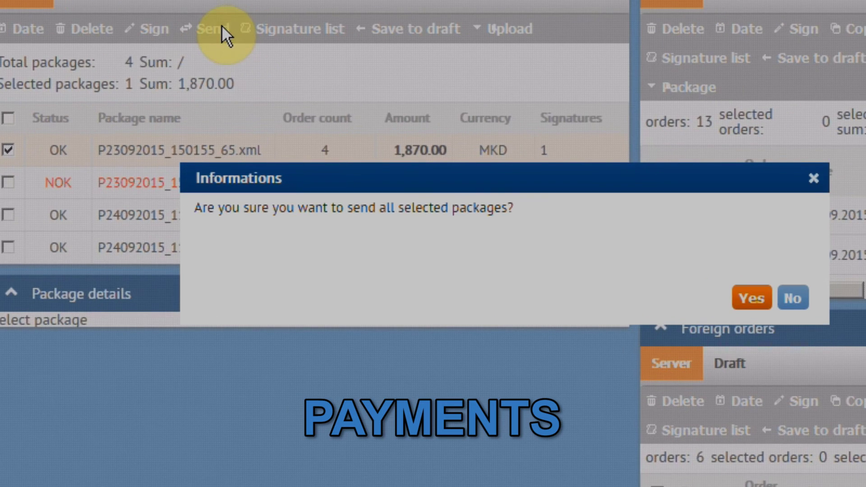
left_click(749, 298)
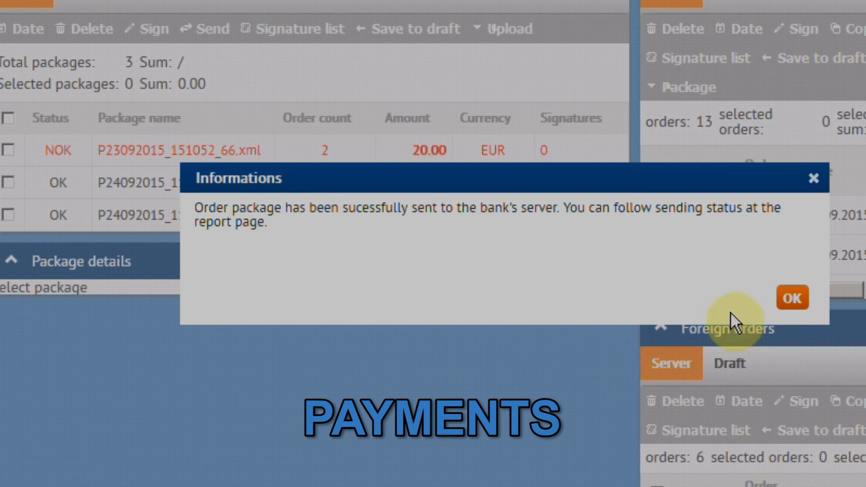
left_click(794, 299)
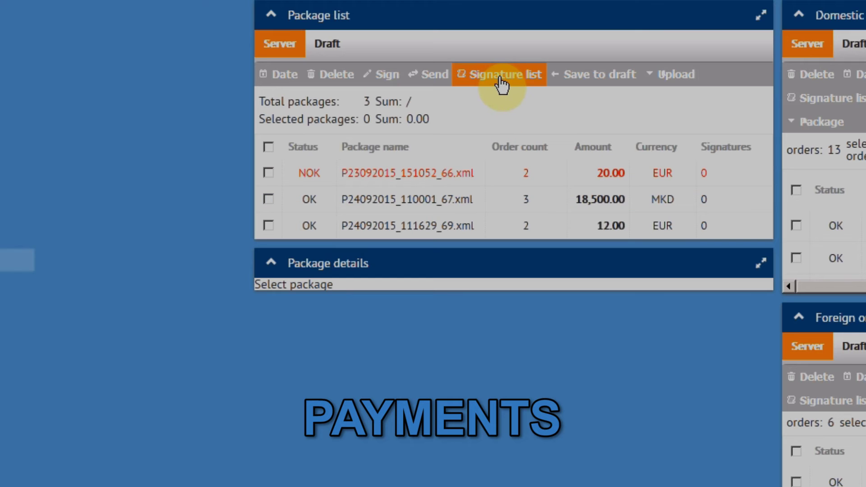
View the signature list of package P24092015_110001_67.xml and close it.
left_click(268, 198)
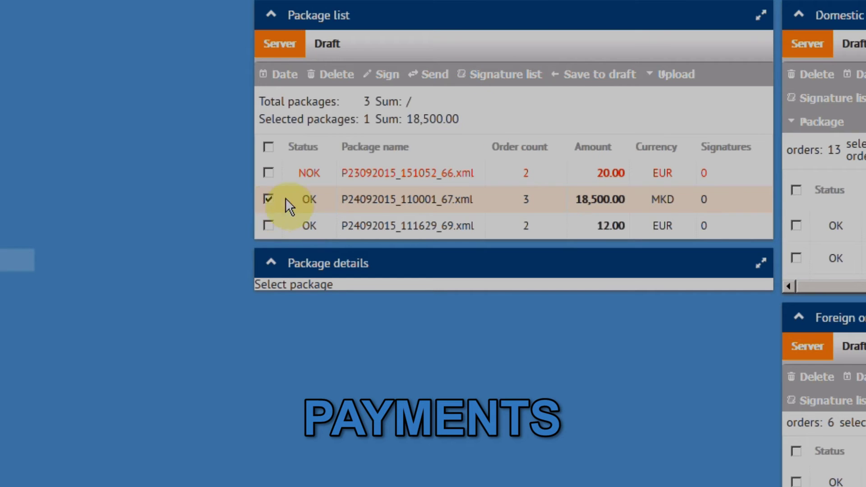
left_click(503, 76)
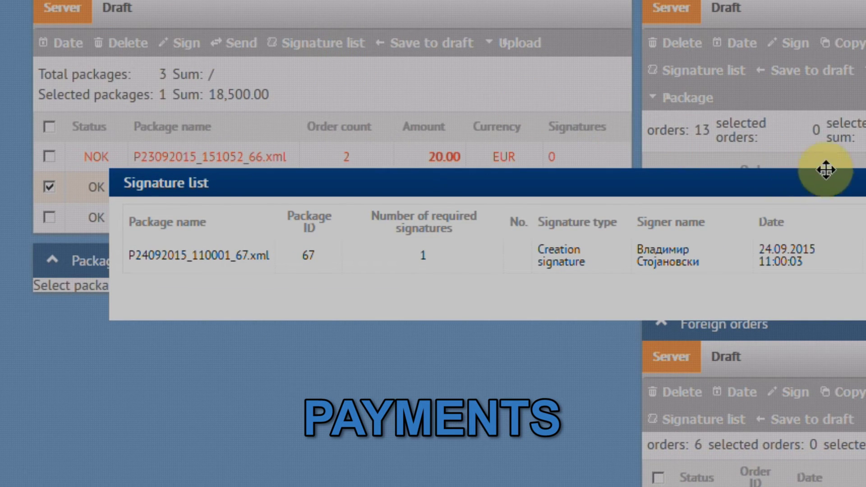
key("Escape")
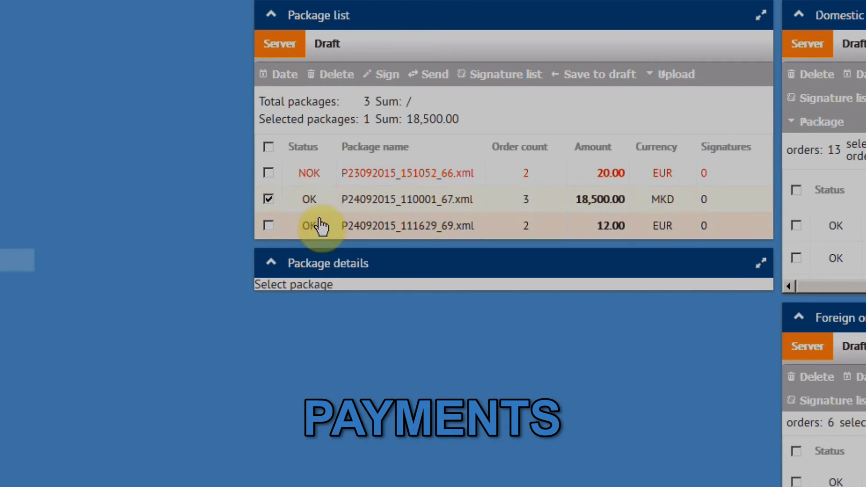
Save package P24092015_111629_69.xml to draft instead of the currently selected package.
left_click(268, 198)
left_click(269, 226)
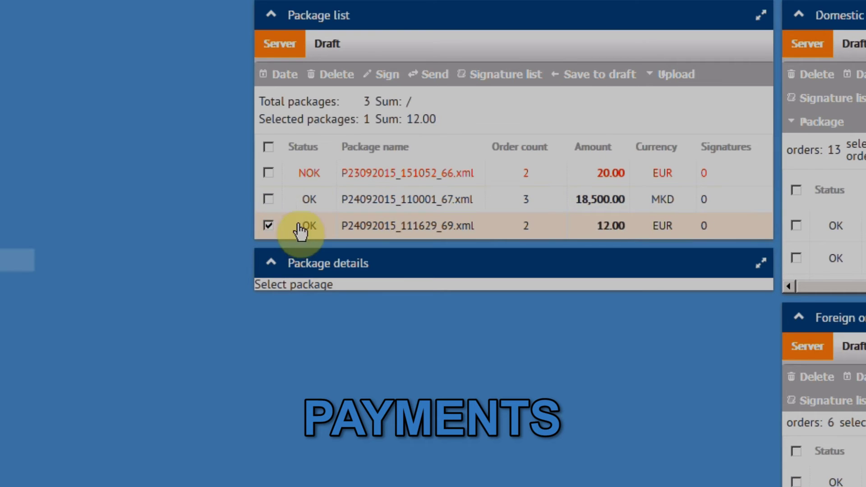
left_click(580, 74)
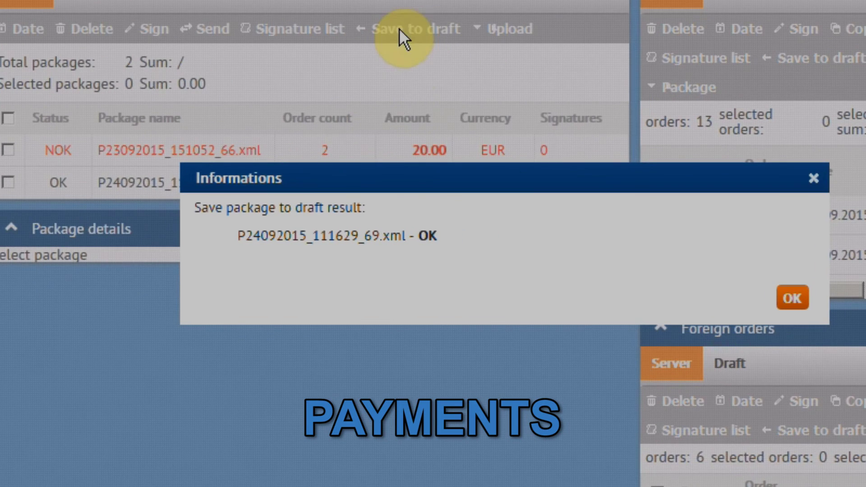
View the domestic orders and the foreign orders in their enlarged lists, restoring the normal layout after each.
left_click(864, 296)
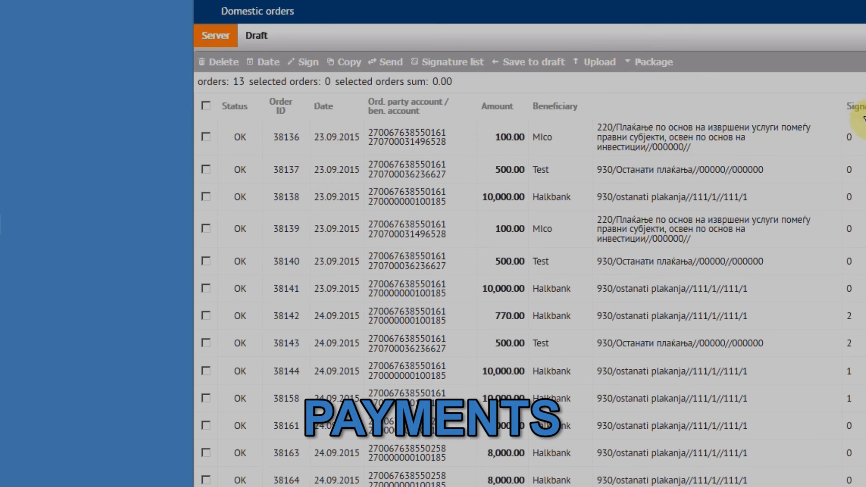
left_click(793, 106)
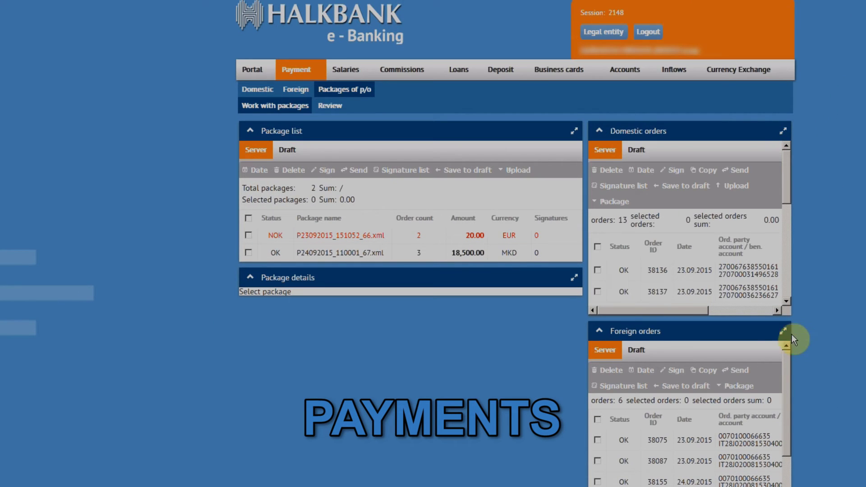
left_click(784, 333)
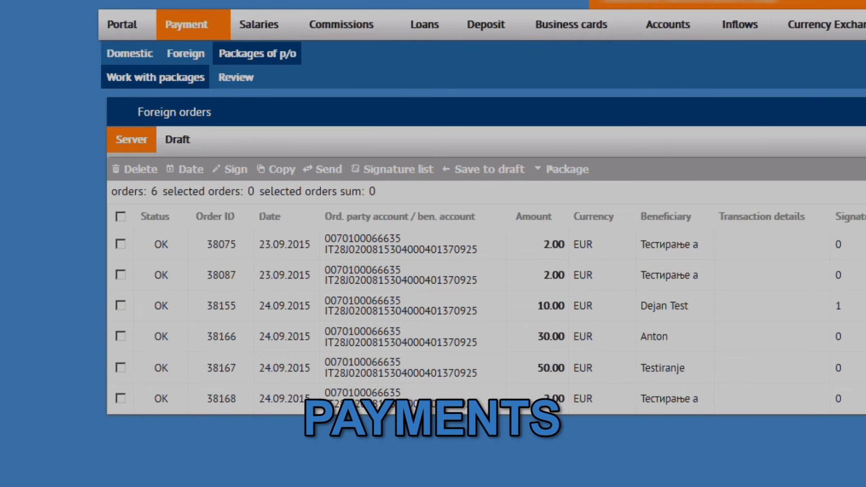
left_click(856, 114)
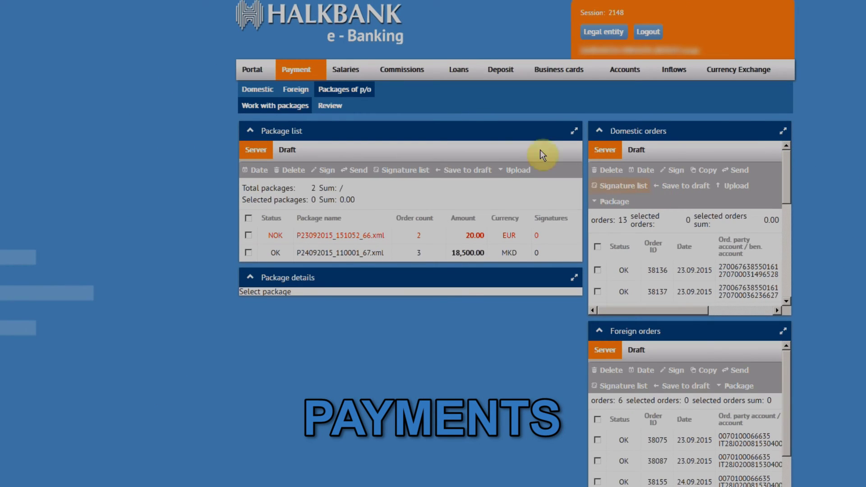
Open the review of payment order packages and show the orders of accepted package P23092015_150155_65.xml.
left_click(330, 105)
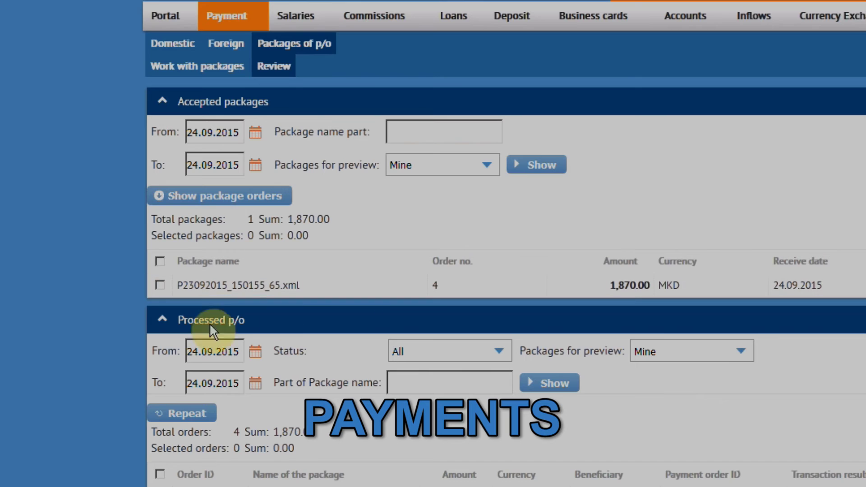
left_click(159, 289)
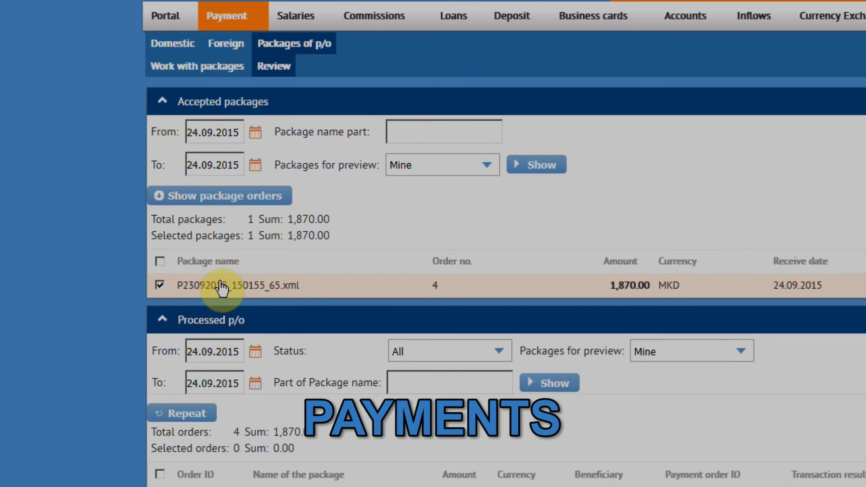
left_click(244, 197)
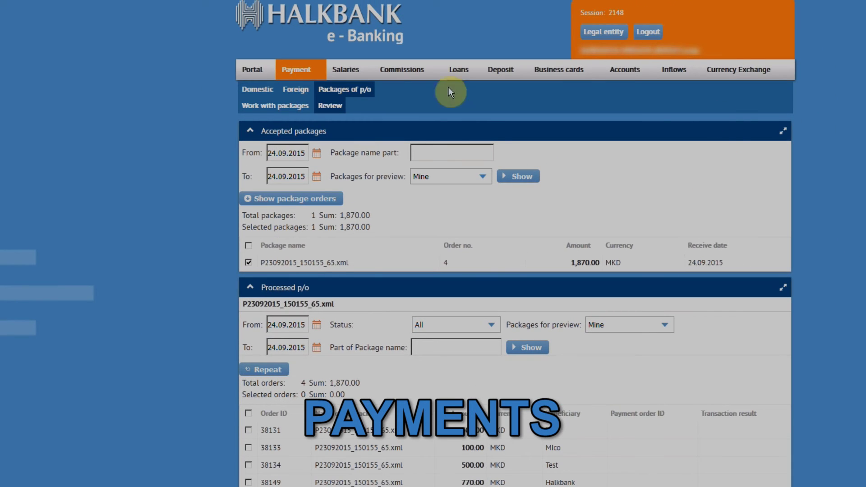
Open the folio number entry for a new PP53 salaries order and close it without entering anything.
left_click(349, 71)
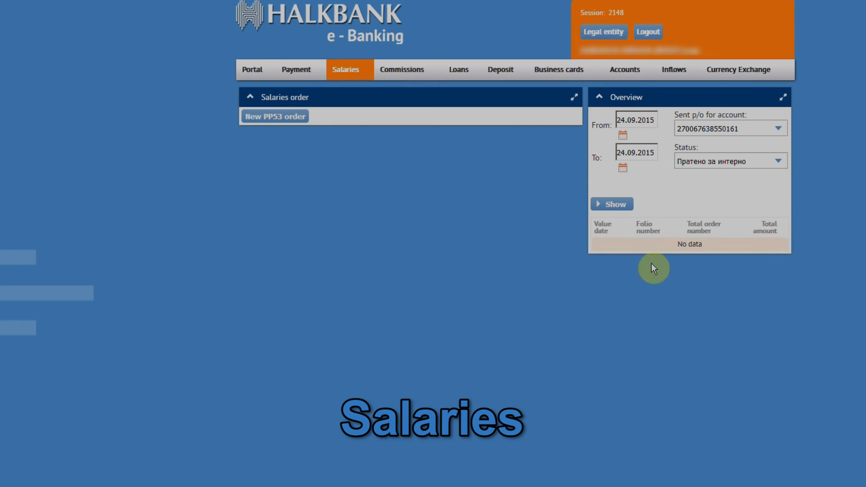
left_click(275, 118)
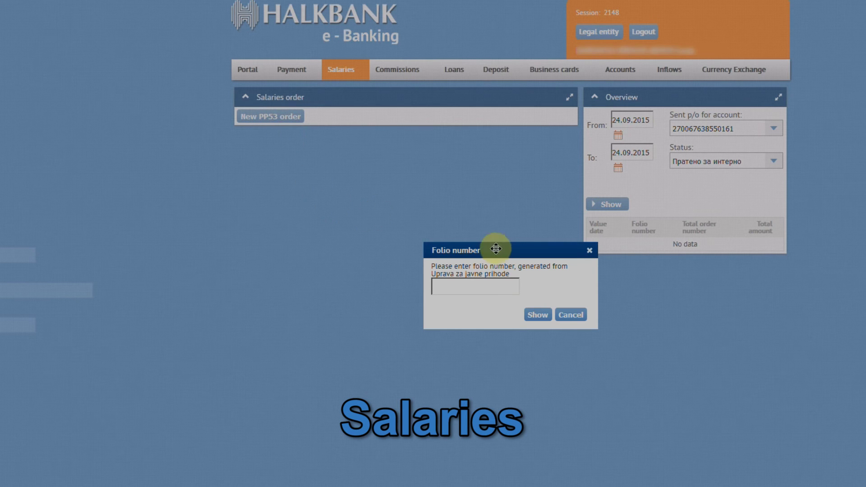
left_click_drag(496, 255, 408, 181)
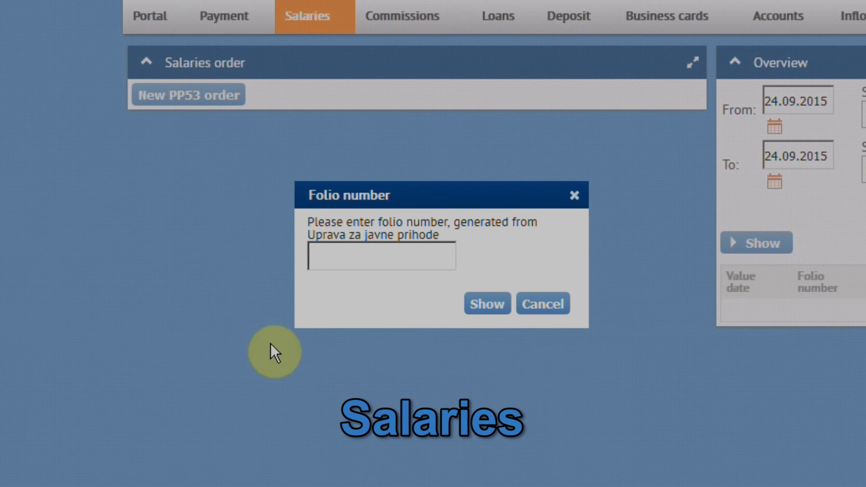
left_click(575, 194)
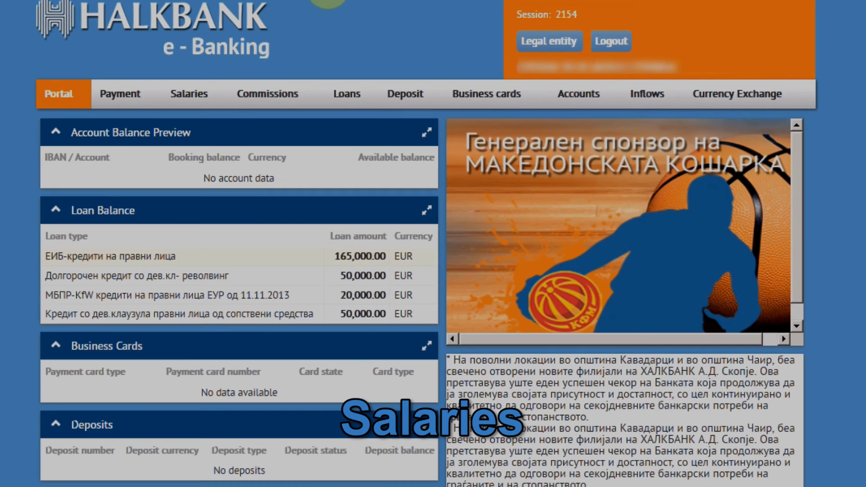
View the details of loan "Кредит со дев.клаузула правни лица од сопствени средства", enlarging its payment plan and restoring the layout.
left_click(351, 97)
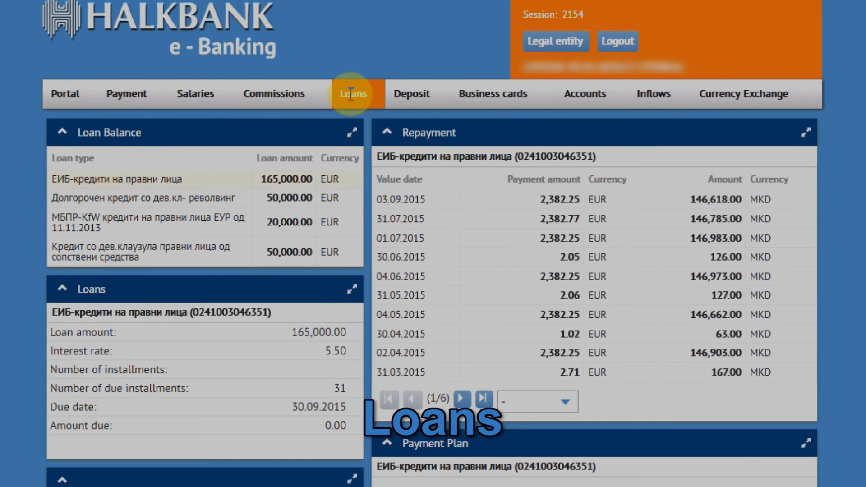
left_click(182, 258)
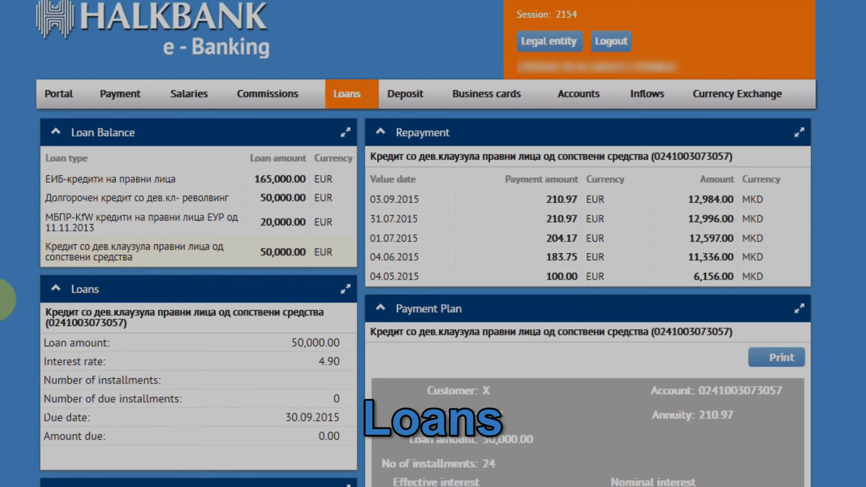
scroll(3, 295, "down", 2)
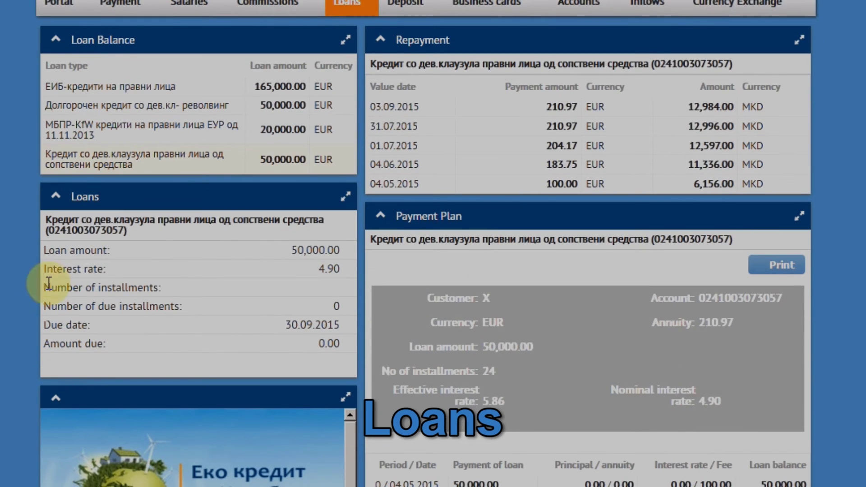
left_click(802, 218)
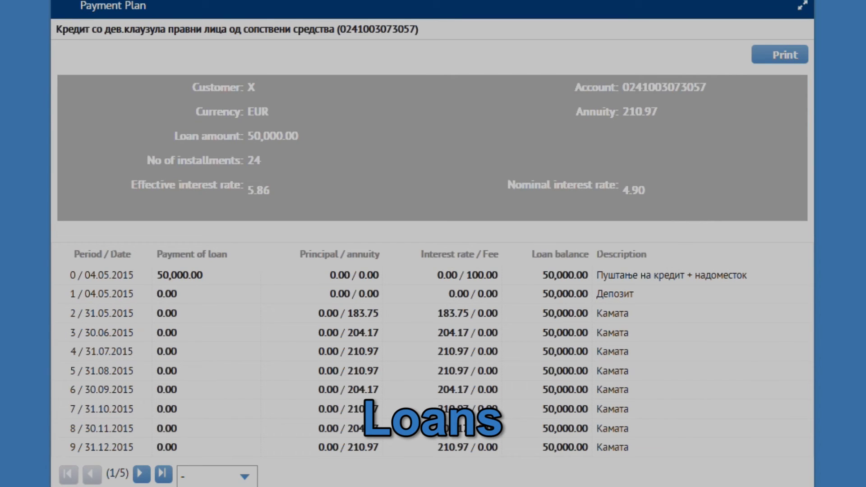
left_click(802, 6)
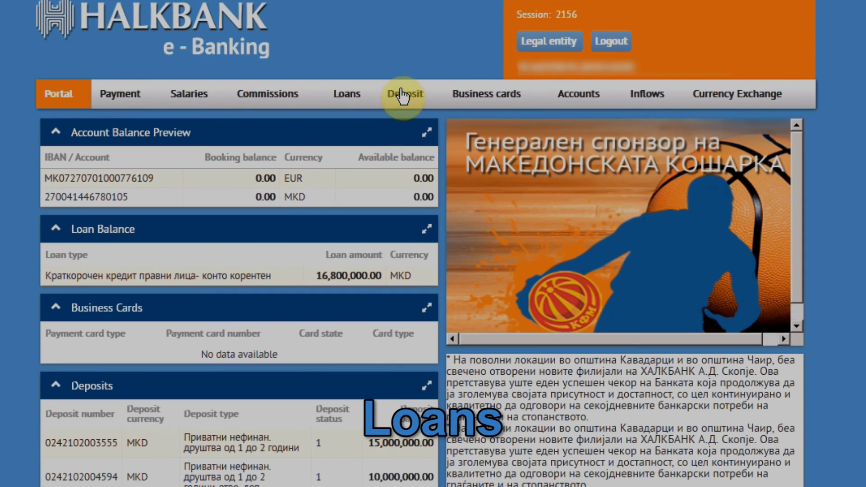
View the company's deposits, enlarging the selected deposit's balance details and the balance preview list in turn and restoring the layout.
left_click(403, 96)
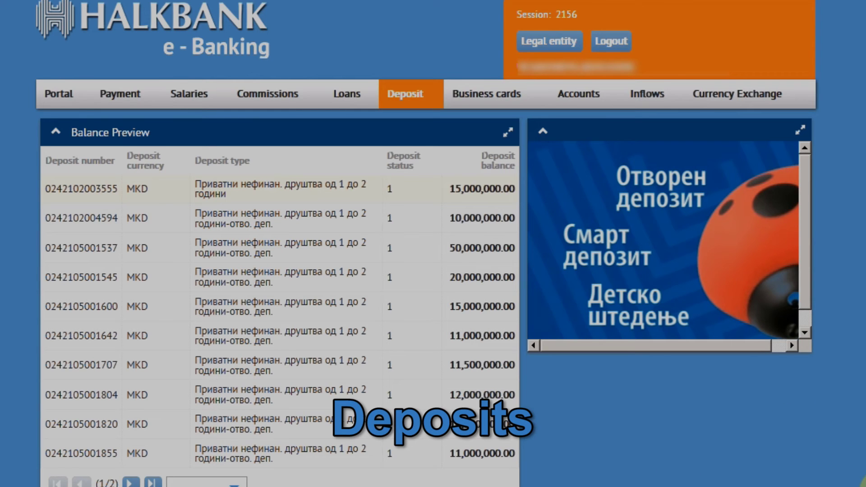
scroll(280, 270, "down", 2)
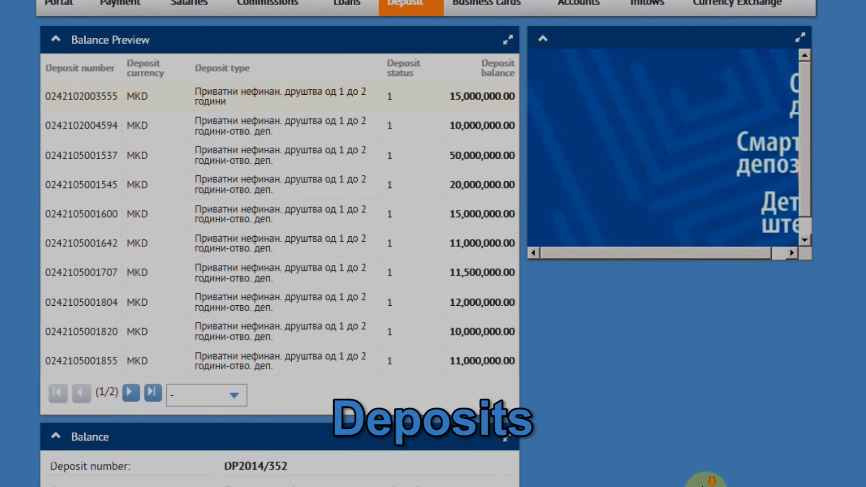
scroll(671, 425, "down", 2)
left_click(511, 336)
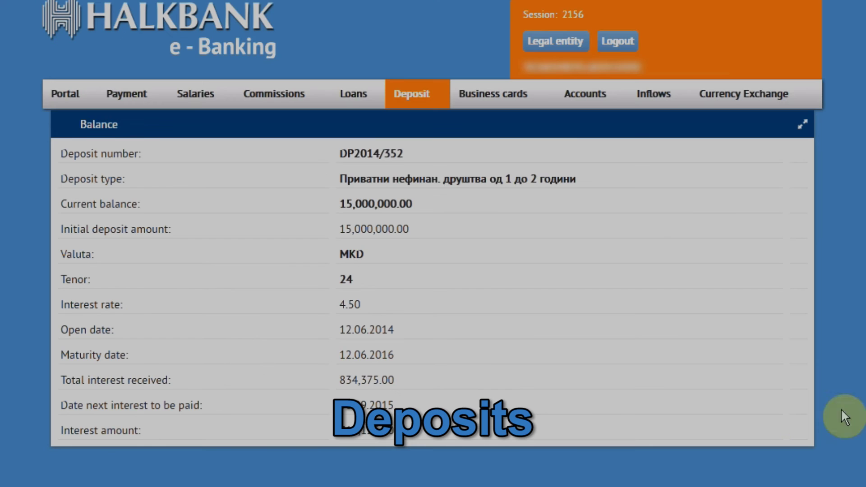
left_click(800, 124)
left_click(508, 133)
left_click(790, 133)
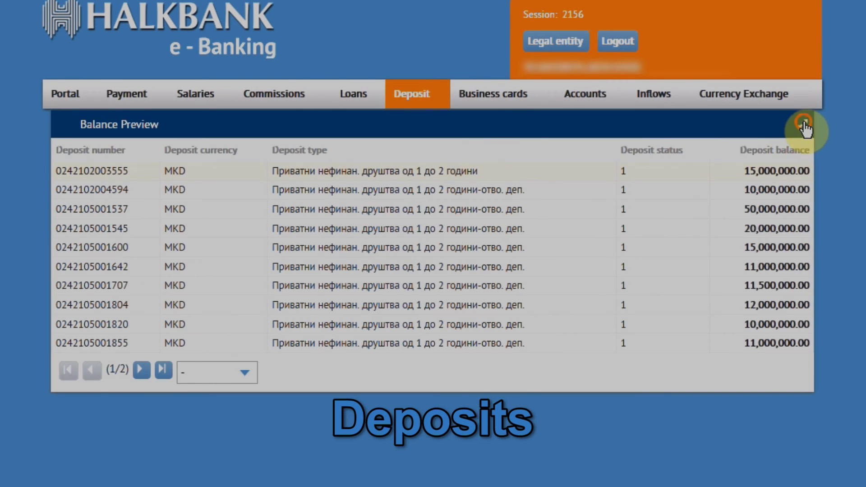
left_click(136, 221)
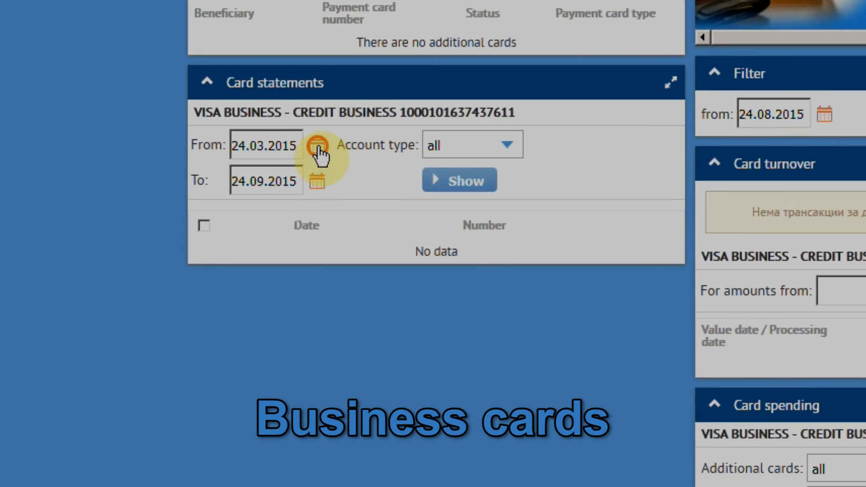
List the business card's statements from 01.01.2015, view the details of the 01.03.2015 statement and close them.
left_click(318, 147)
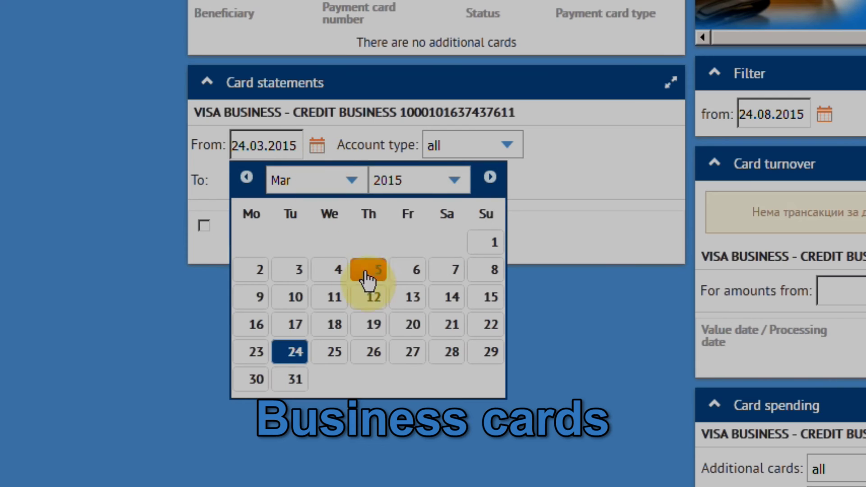
left_click(344, 182)
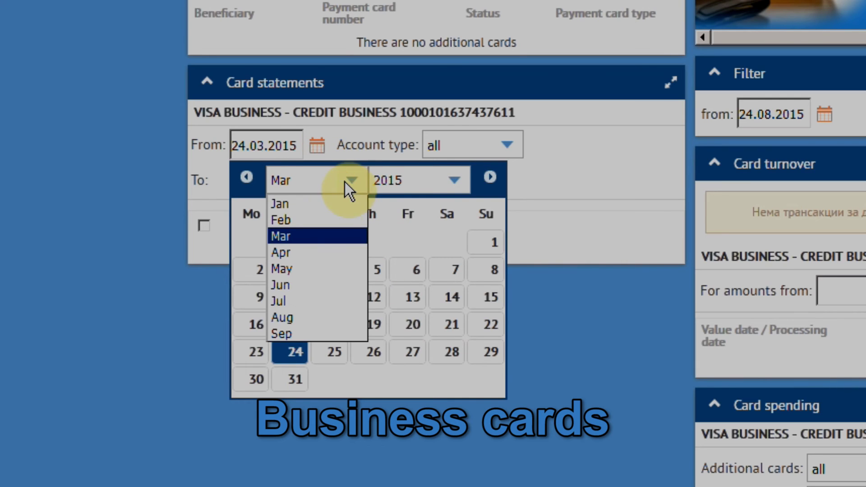
left_click(330, 202)
left_click(359, 244)
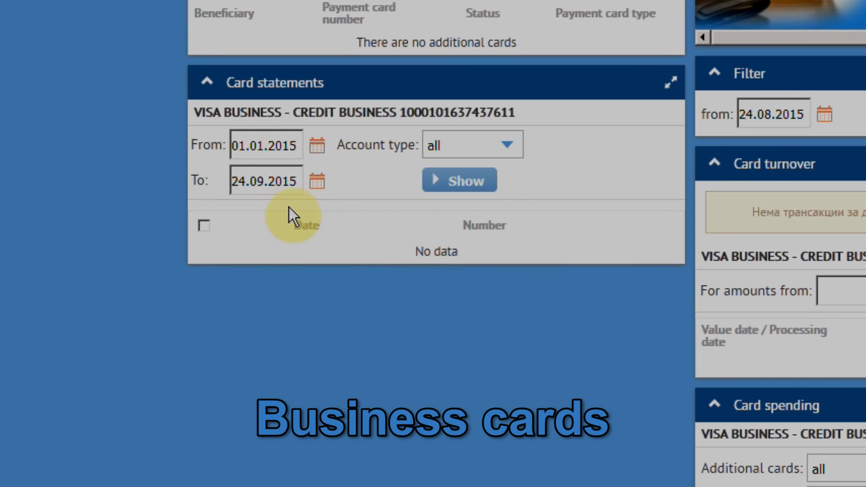
left_click(451, 185)
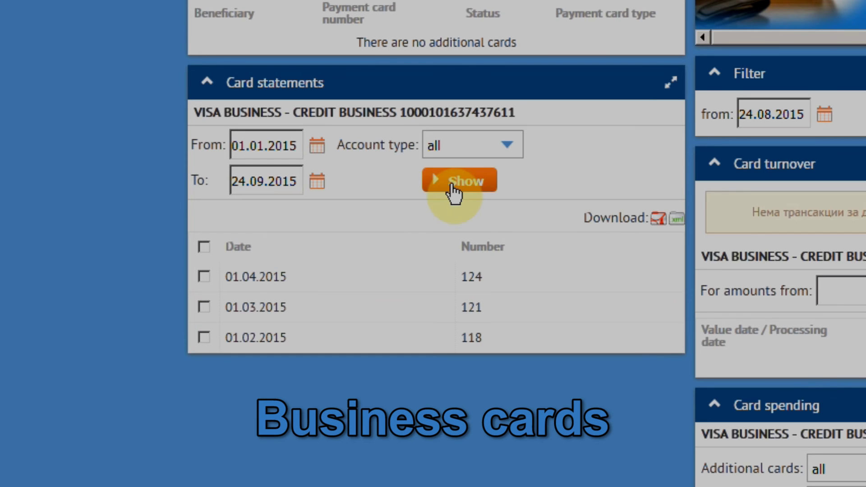
left_click(266, 308)
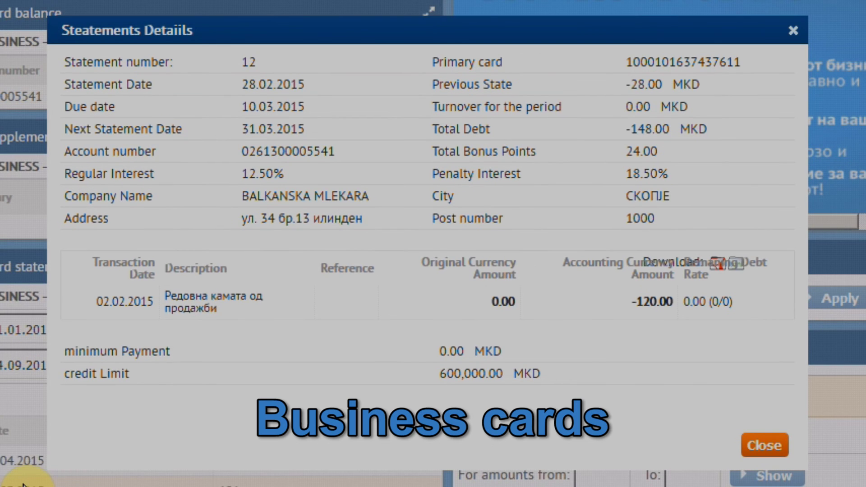
left_click(795, 30)
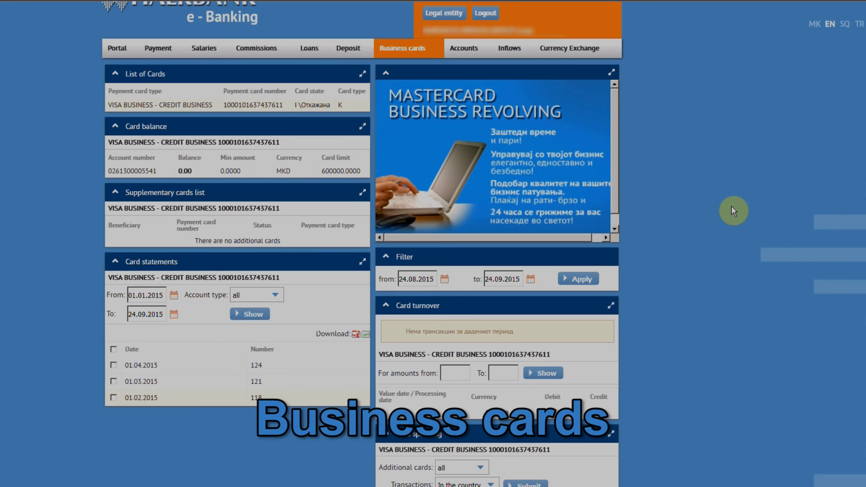
Show the business card's spending in the enlarged view from 01.01.2015 for all transactions, and restore the normal layout.
left_click(612, 438)
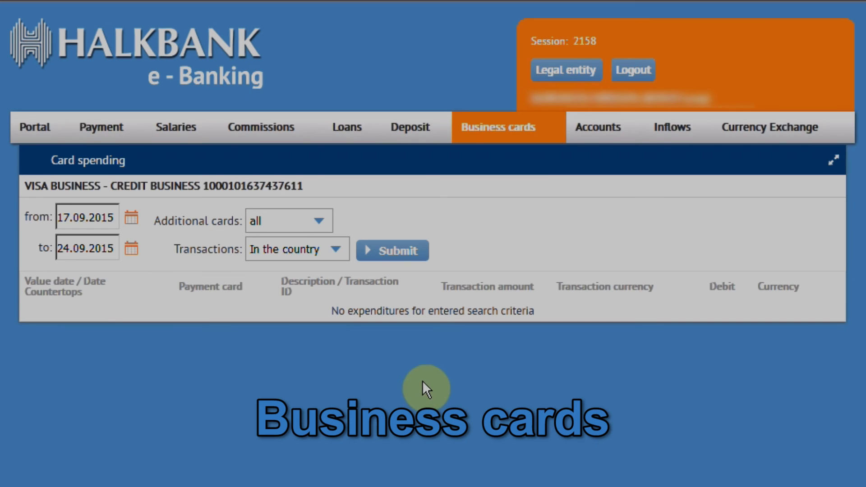
left_click(135, 220)
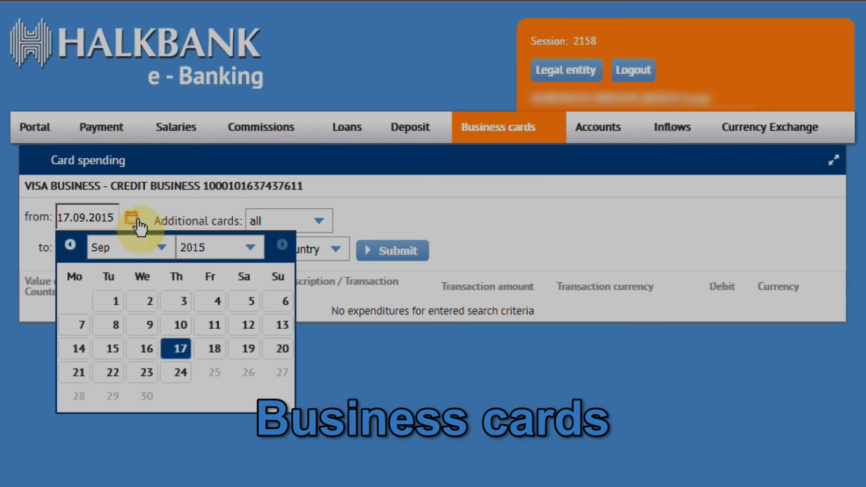
left_click(162, 246)
left_click(120, 265)
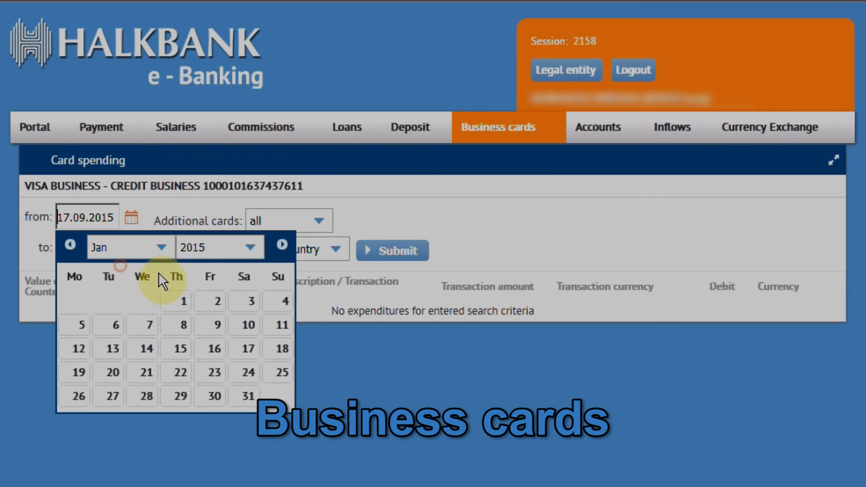
left_click(178, 301)
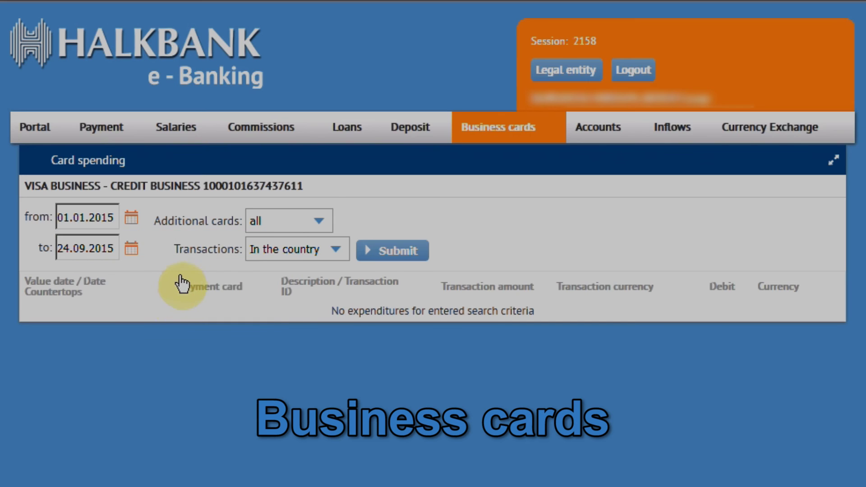
left_click(324, 250)
left_click(296, 299)
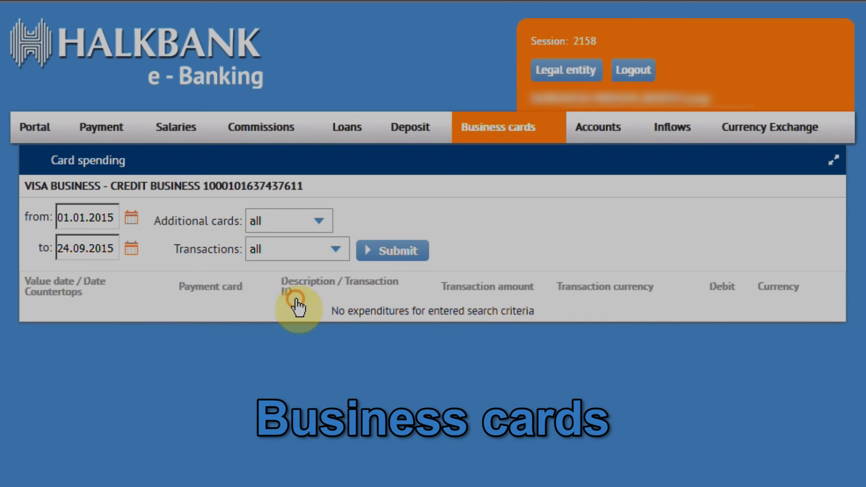
left_click(404, 257)
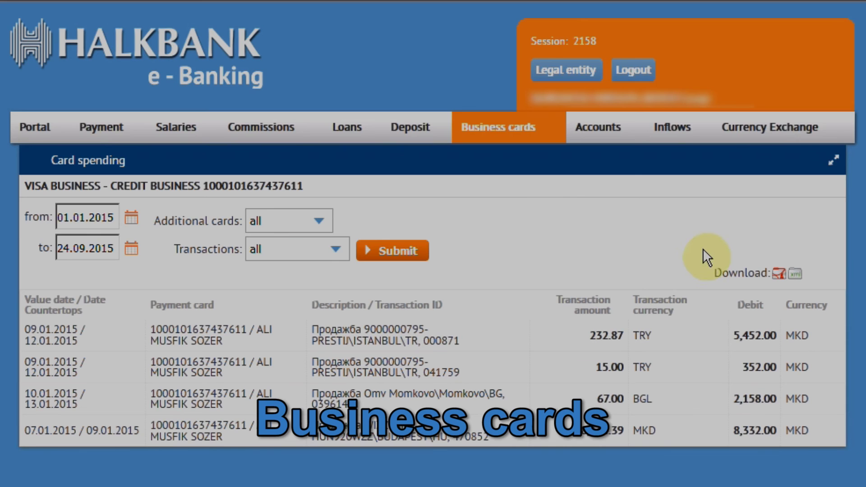
left_click(832, 161)
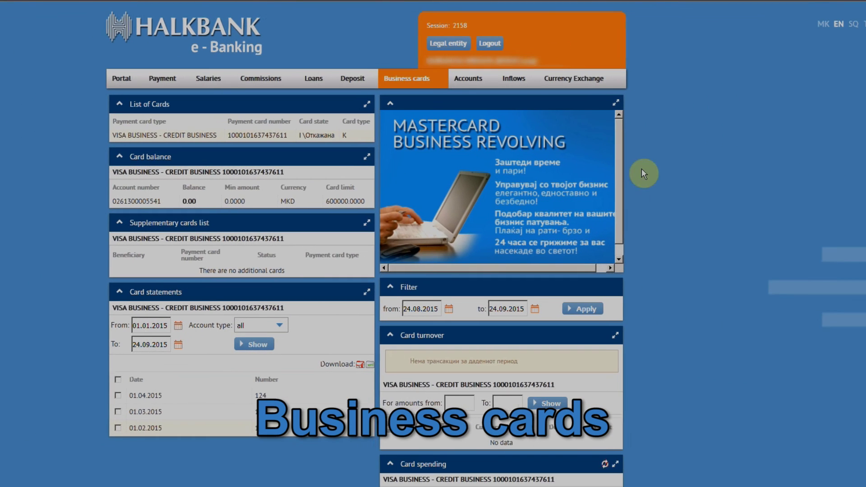
Open the inflows overview and set the period's start date to 01.01.2014.
left_click(511, 80)
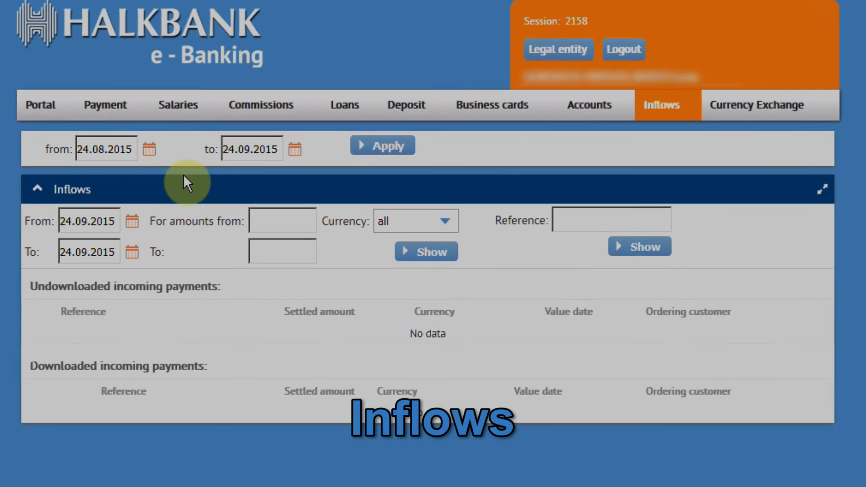
left_click(190, 106)
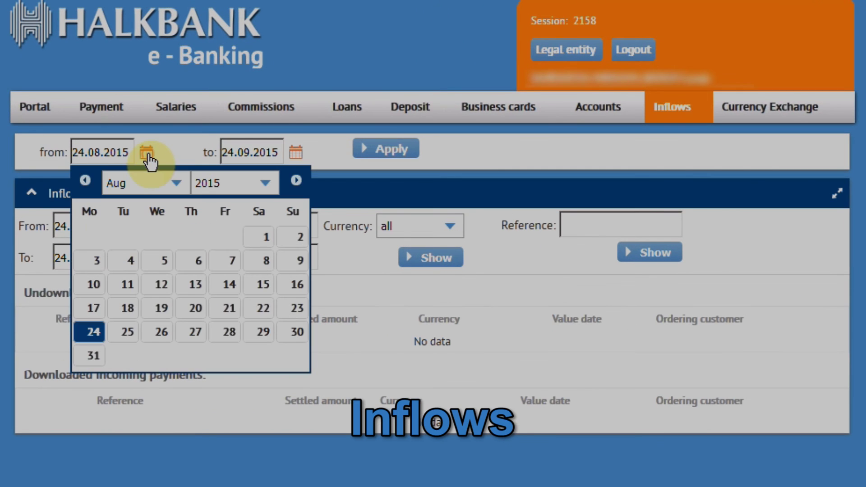
left_click(176, 184)
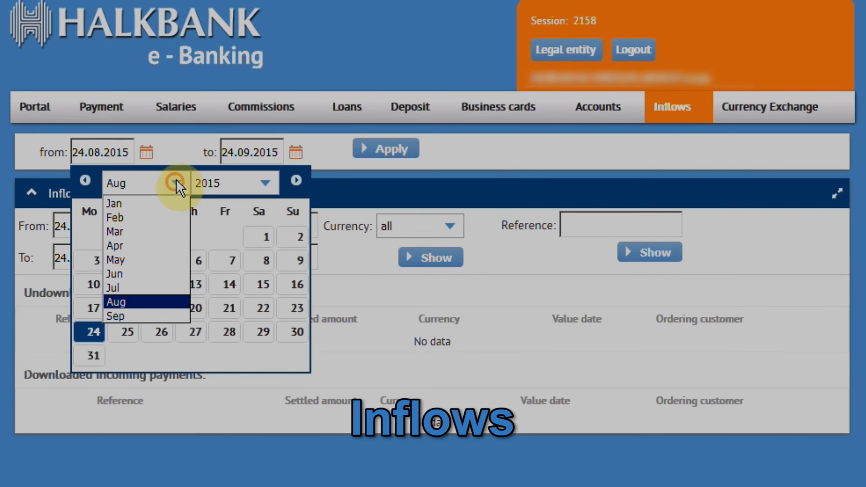
left_click(264, 182)
left_click(245, 329)
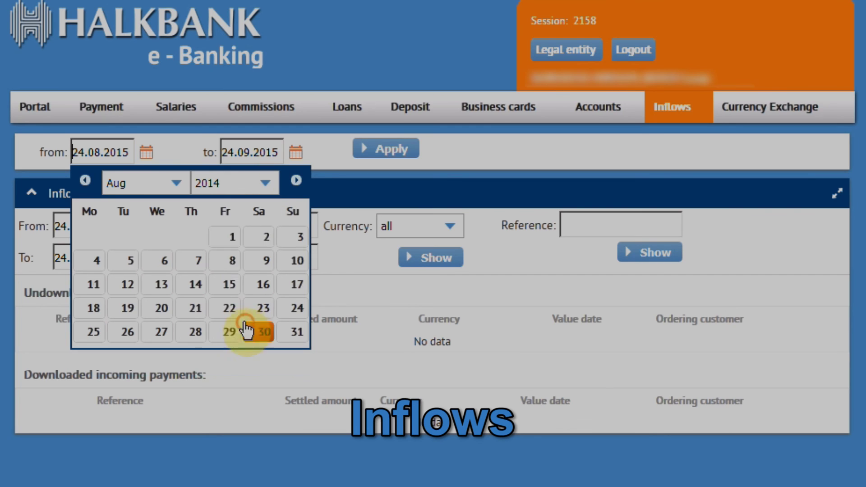
left_click(173, 181)
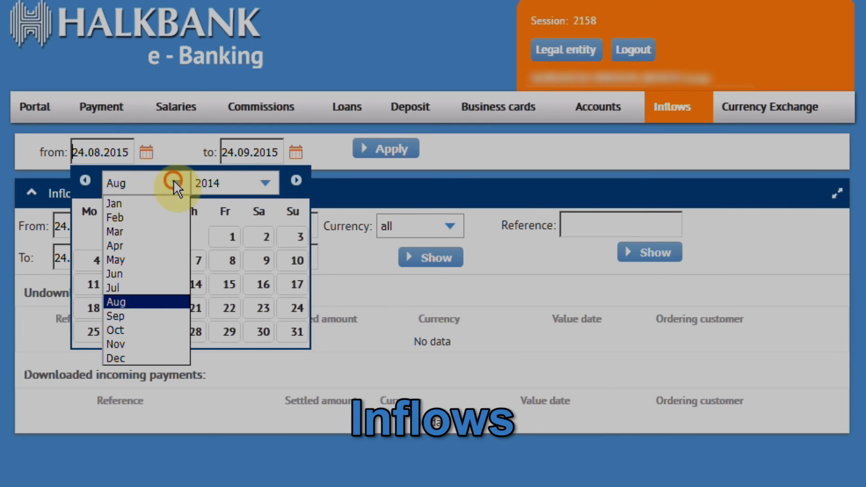
left_click(165, 203)
left_click(167, 237)
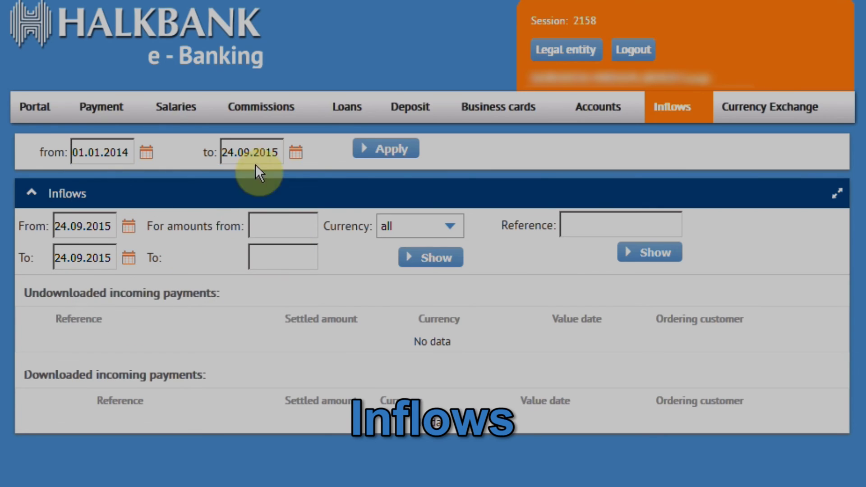
Set the inflows period's end date to 01.06.2014 and apply the filter to list the incoming payments.
left_click(295, 152)
left_click(326, 182)
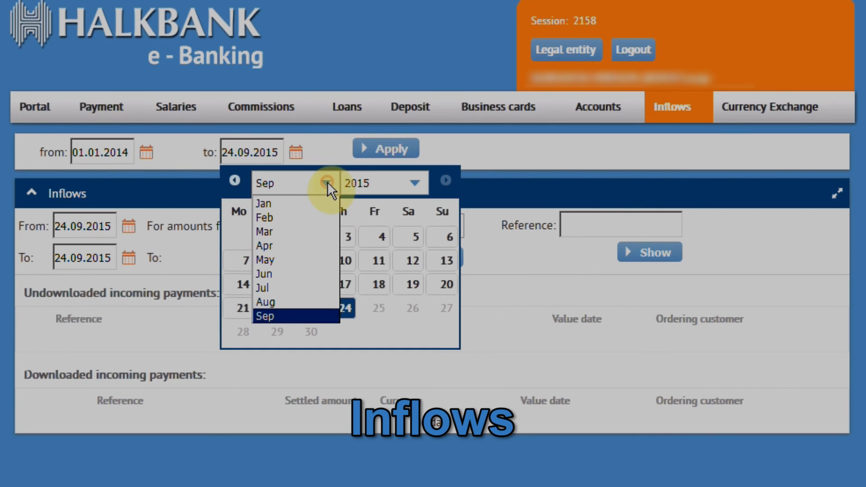
left_click(315, 274)
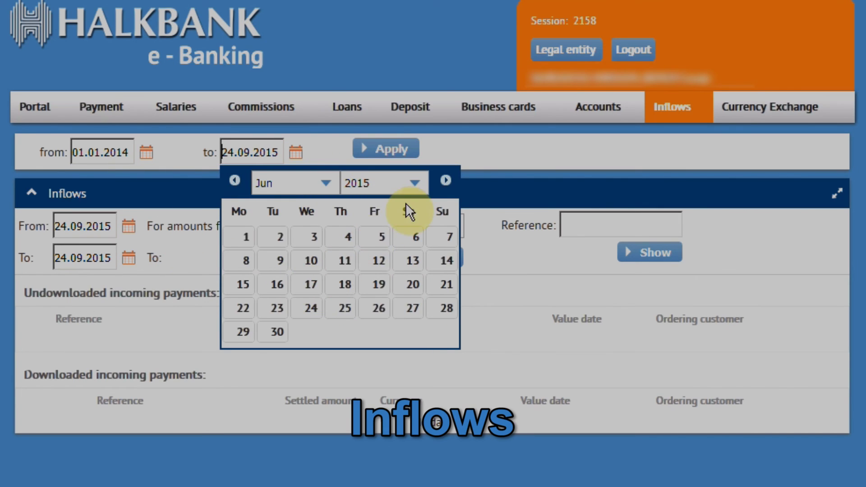
left_click(246, 239)
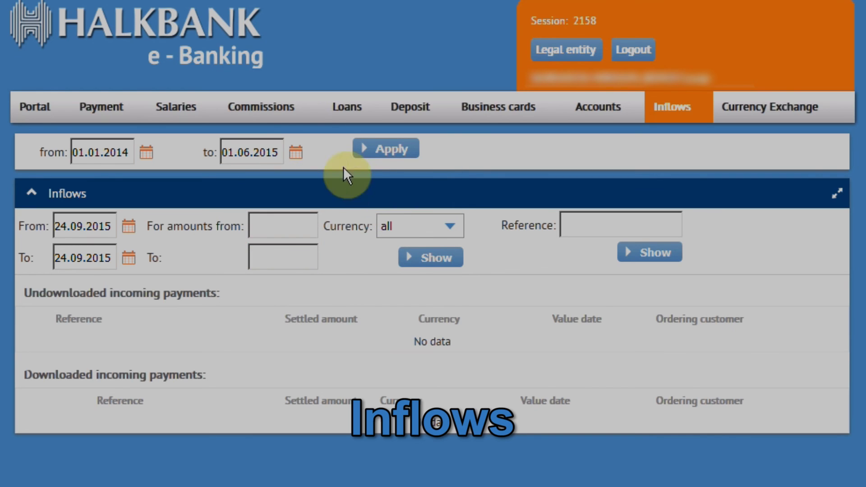
left_click(296, 152)
left_click(414, 184)
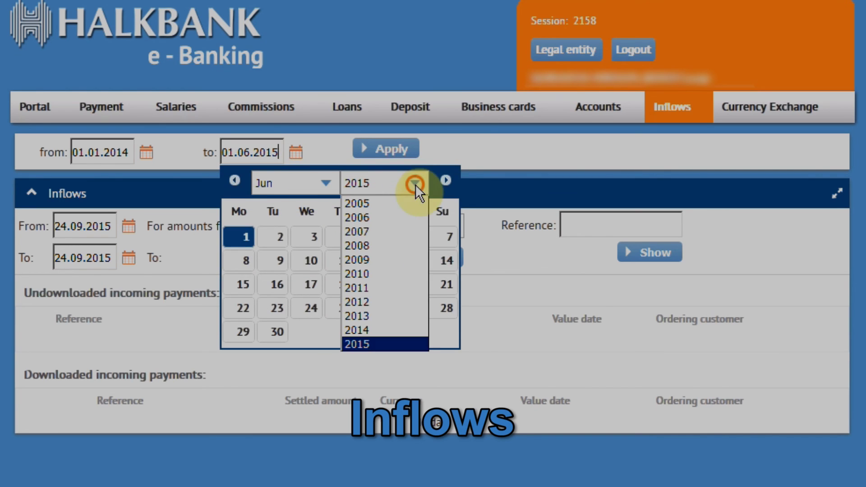
left_click(391, 329)
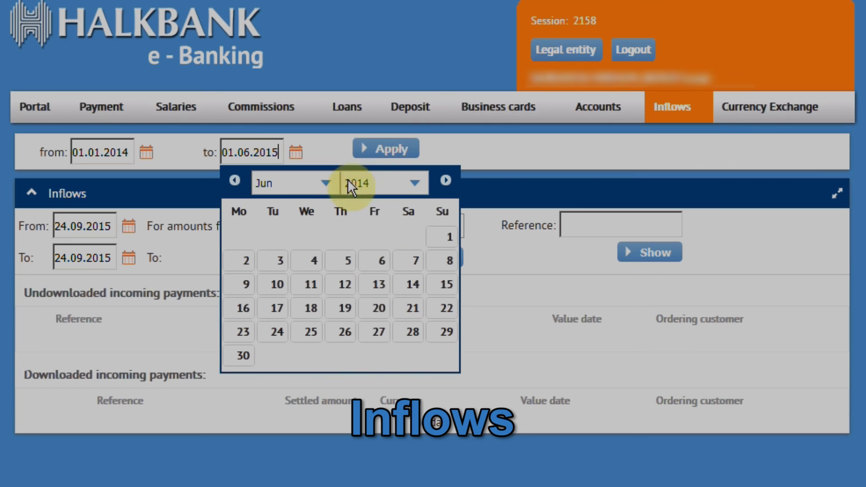
left_click(440, 237)
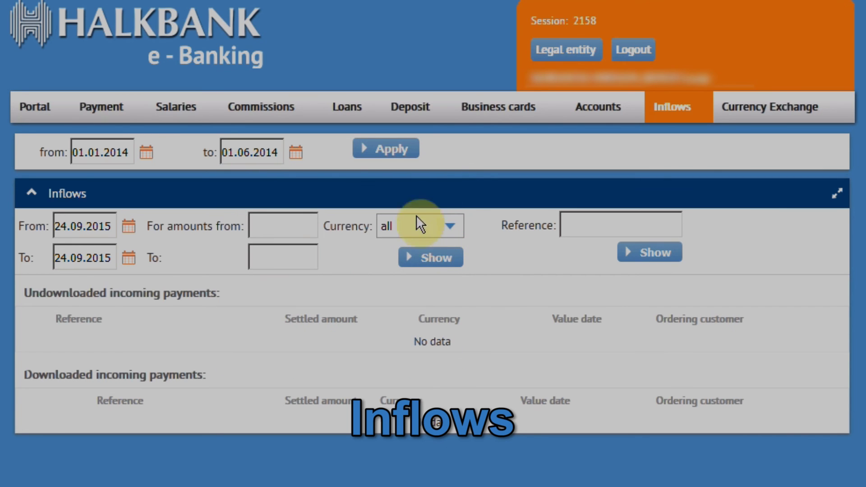
left_click(387, 156)
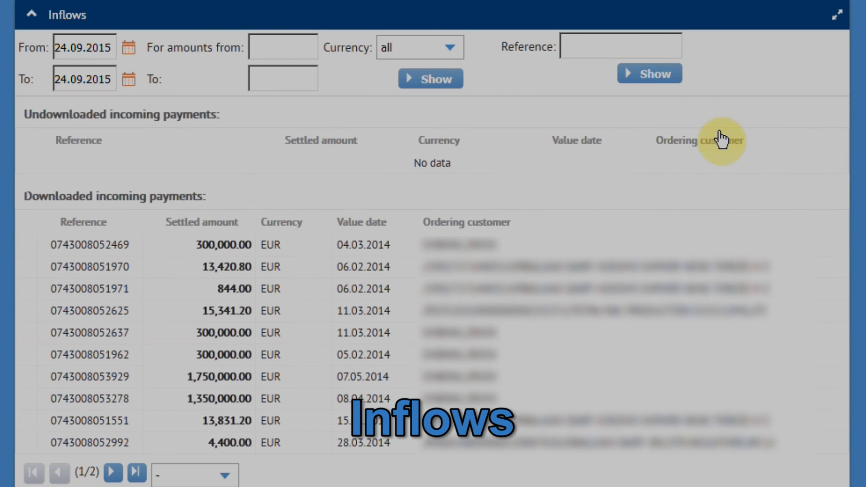
View and close the details of the 15,341.20 EUR payment dated 11.03.2014 and the 300,000.00 EUR payment dated 05.02.2014.
left_click(77, 310)
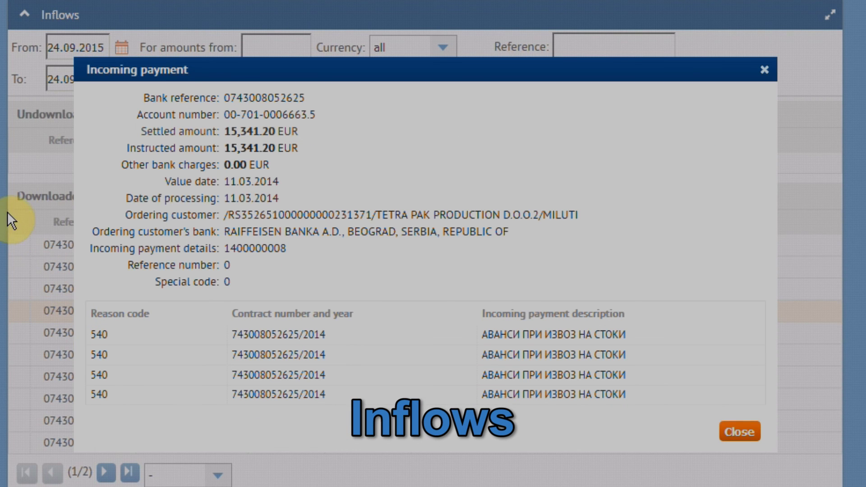
left_click(740, 431)
left_click(129, 356)
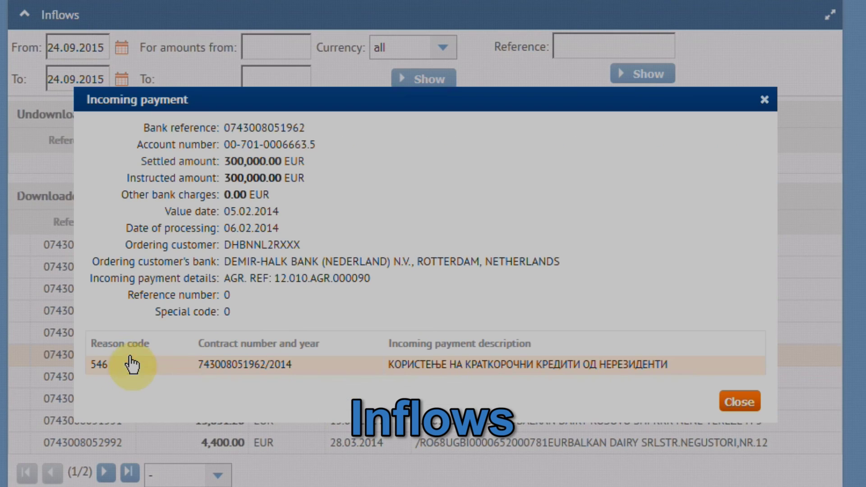
left_click(744, 401)
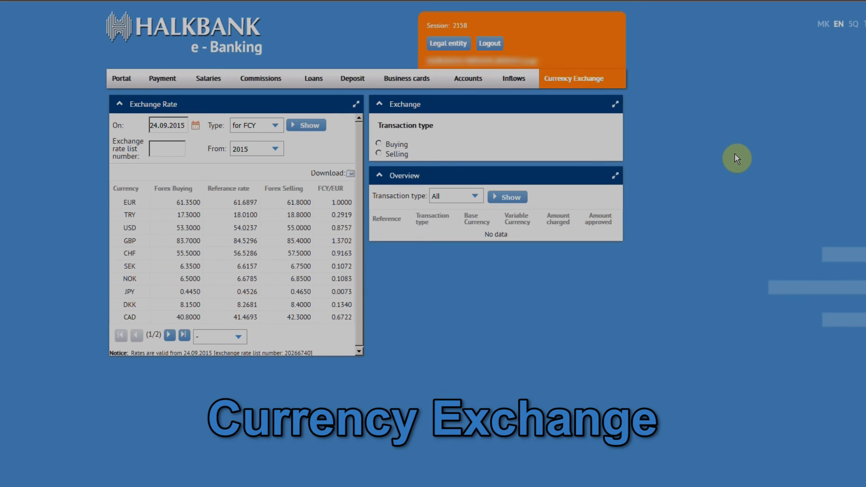
In Currency Exchange, fill in a purchase of 40 EUR, selecting the RSD and FCY accounts and entering the reference "fsddgg".
left_click(378, 144)
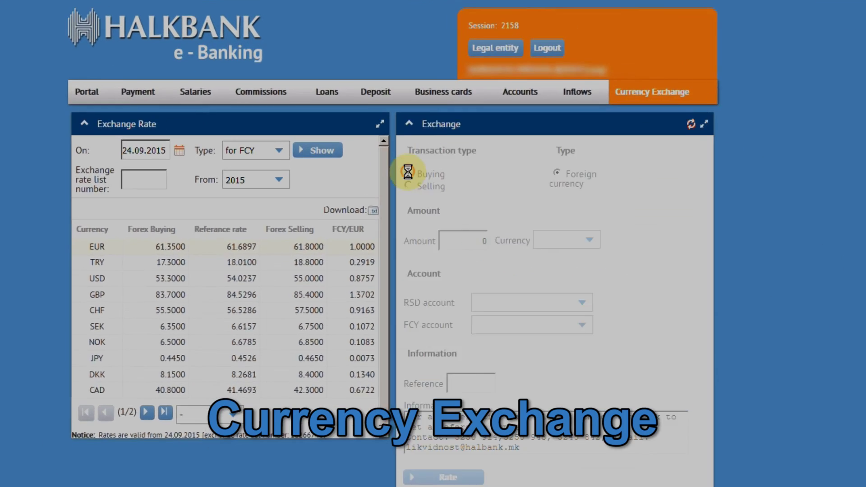
left_click(544, 304)
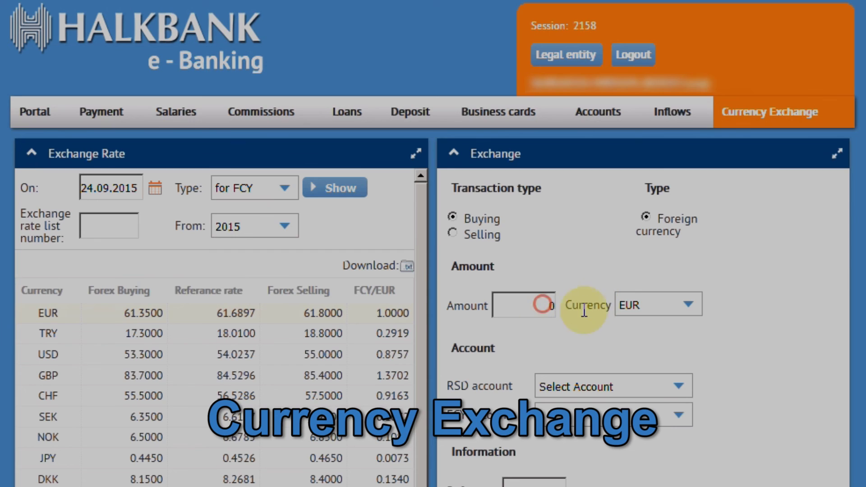
type("40")
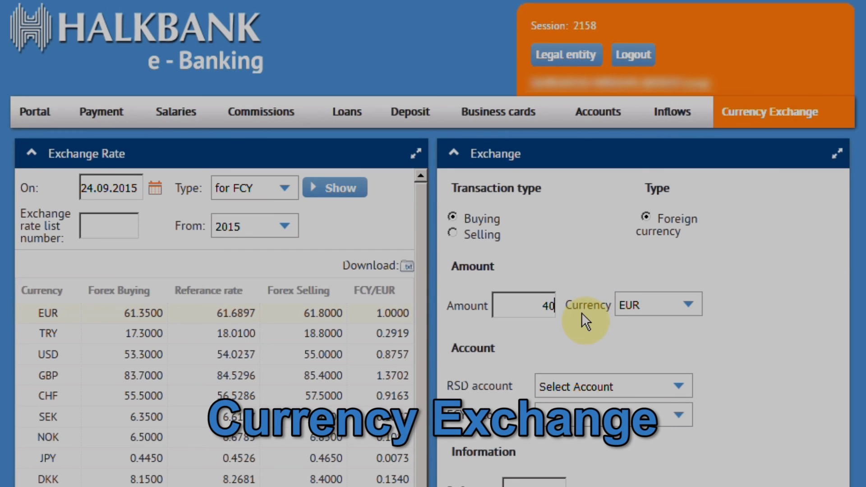
left_click(684, 387)
left_click(655, 421)
left_click(547, 343)
type("fsddgg")
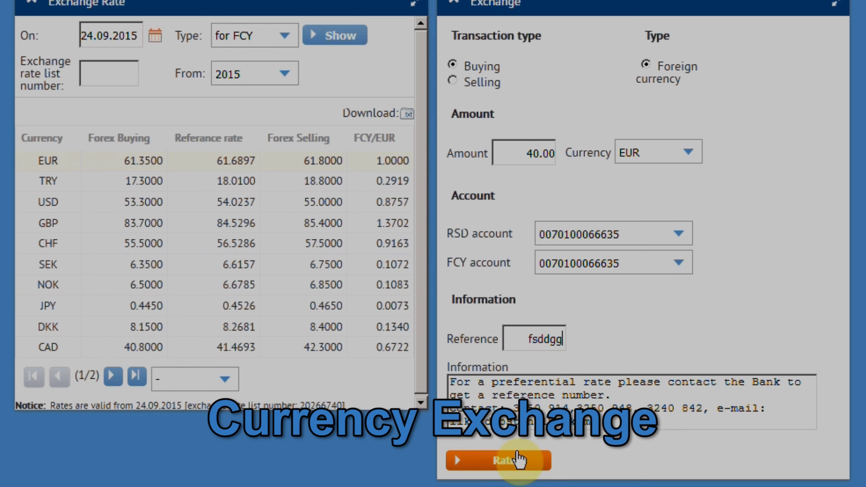
Request the rate for the EUR purchase, confirm the transaction and close its result.
left_click(519, 460)
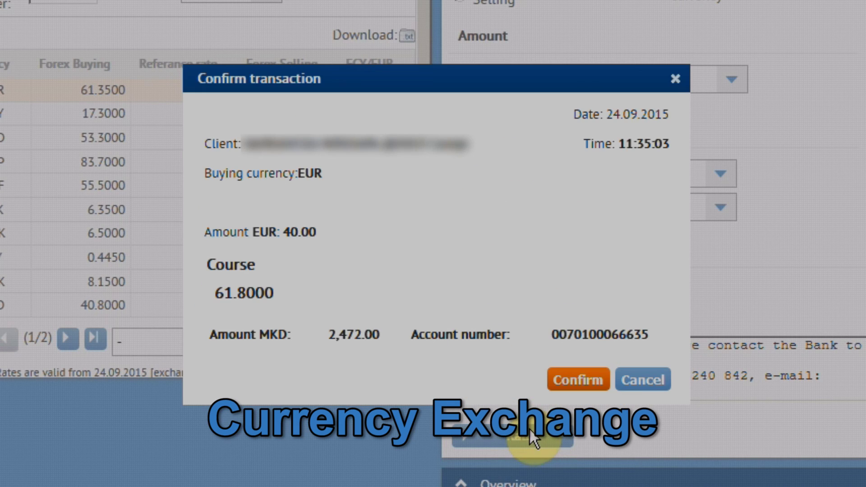
left_click(578, 381)
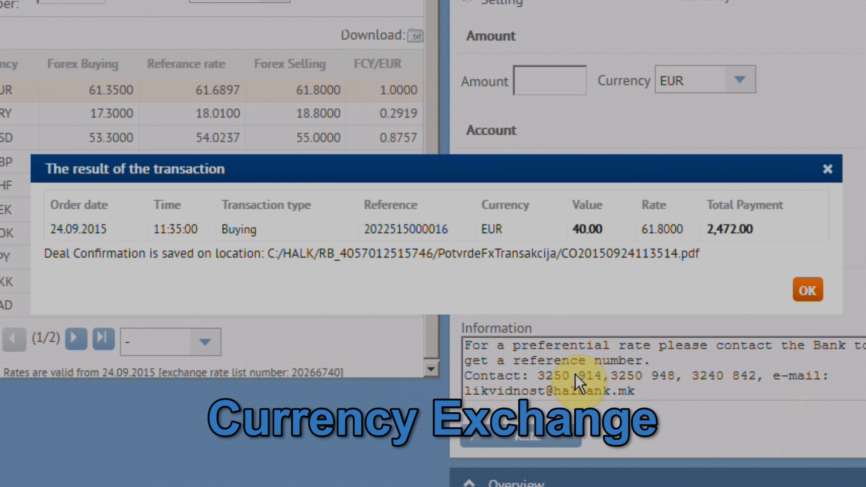
left_click(809, 291)
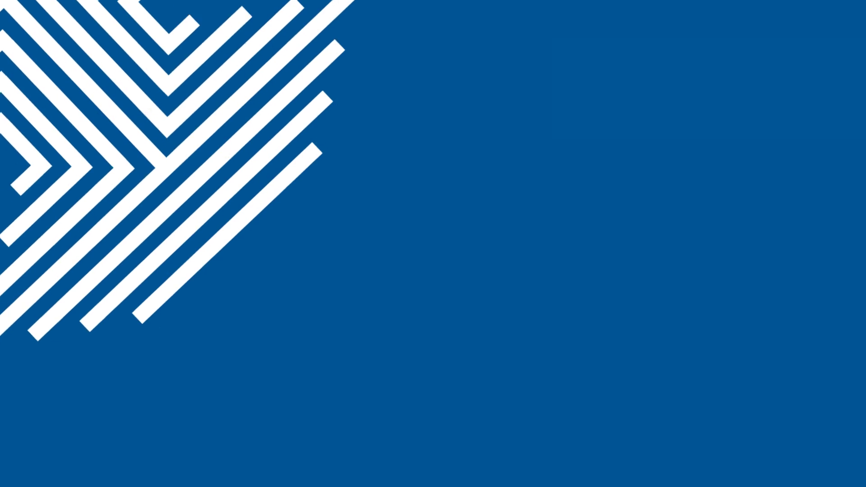